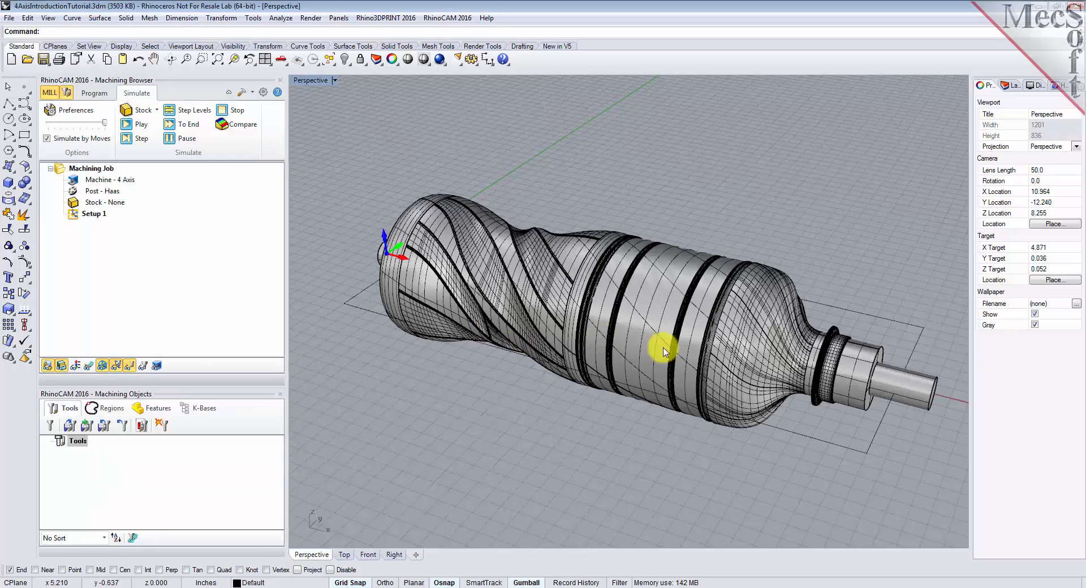
mouse_move(700, 346)
right_down()
mouse_move(596, 339)
mouse_move(508, 306)
mouse_move(434, 257)
mouse_move(448, 213)
mouse_move(436, 315)
mouse_move(562, 355)
mouse_move(654, 361)
mouse_move(700, 343)
right_up()
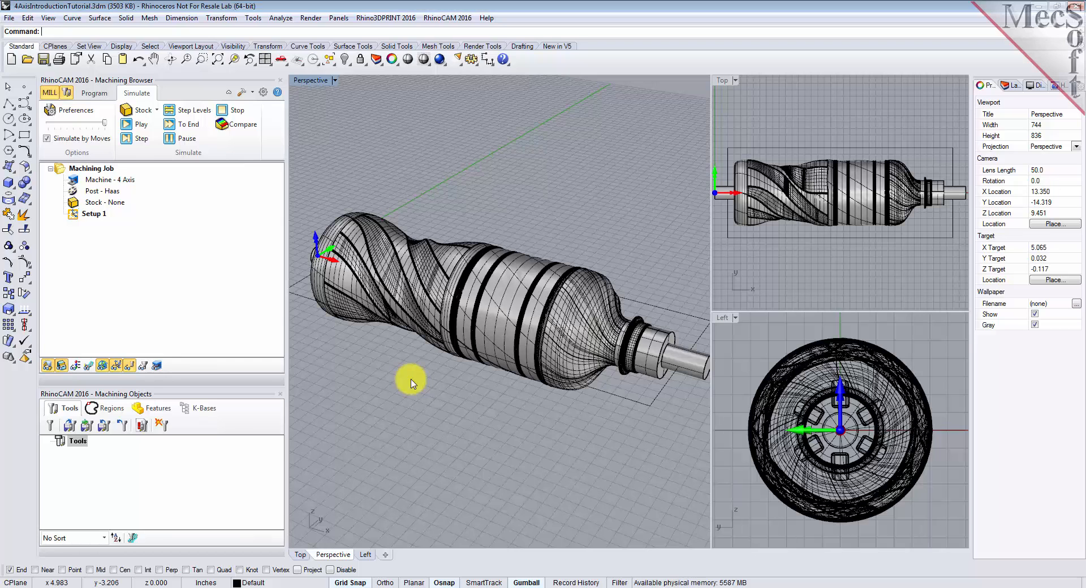
Define the milling machine as 4 Axis with a Table configuration and no limit on the rotary axis angle
click(94, 93)
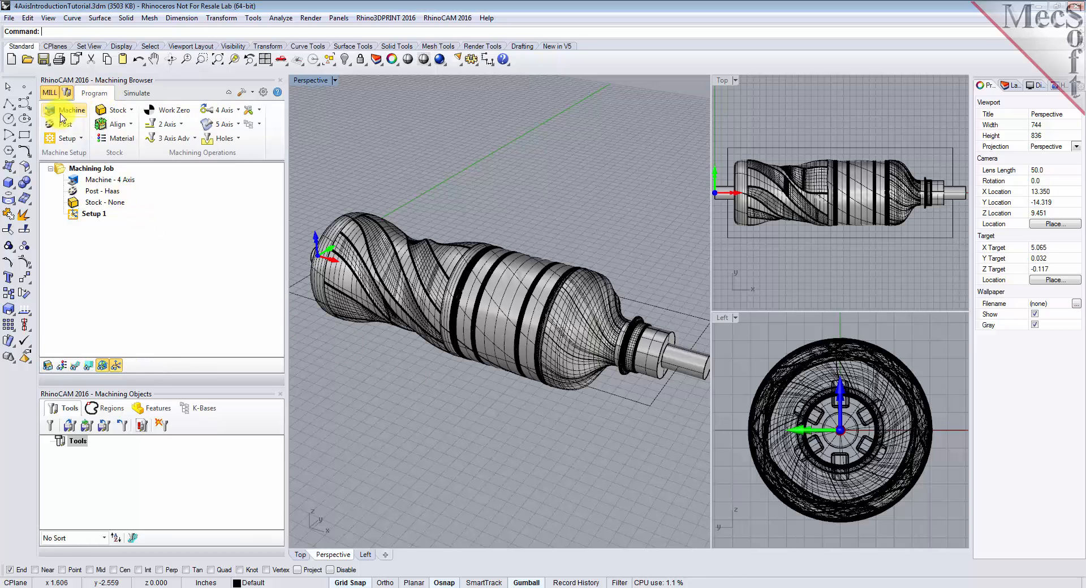
click(67, 112)
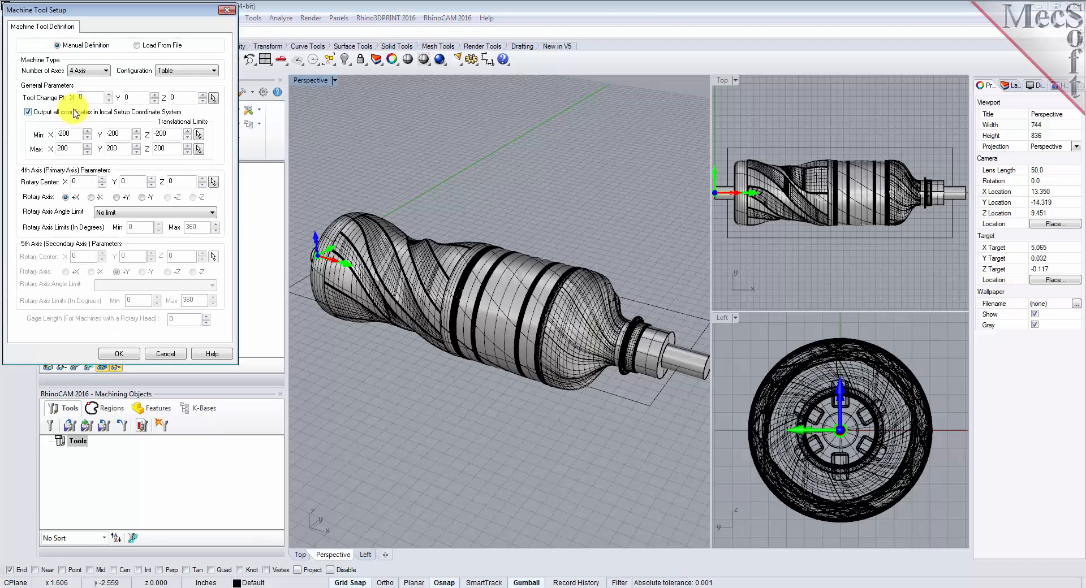
click(104, 71)
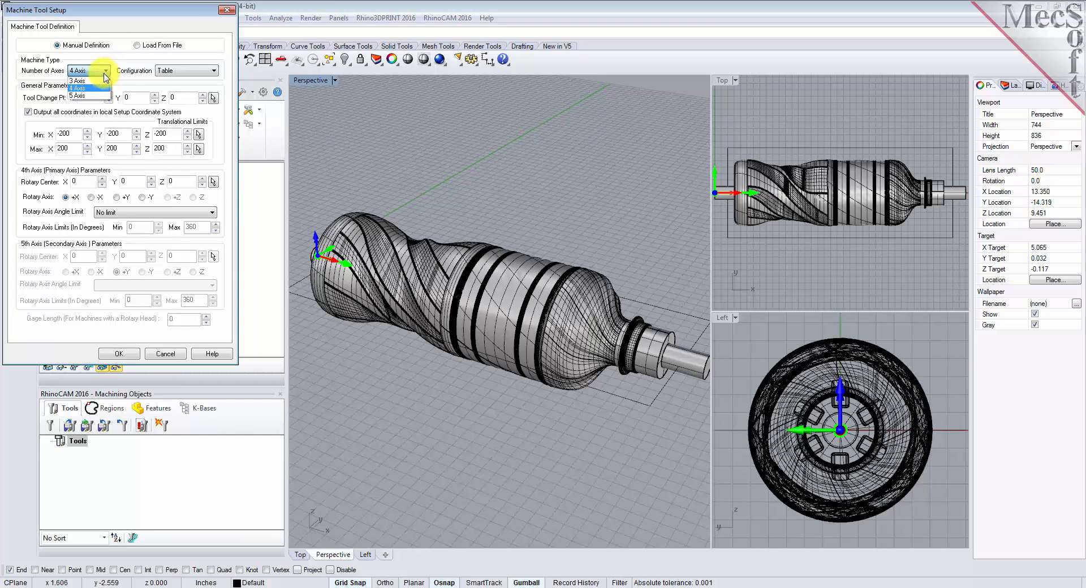
click(97, 90)
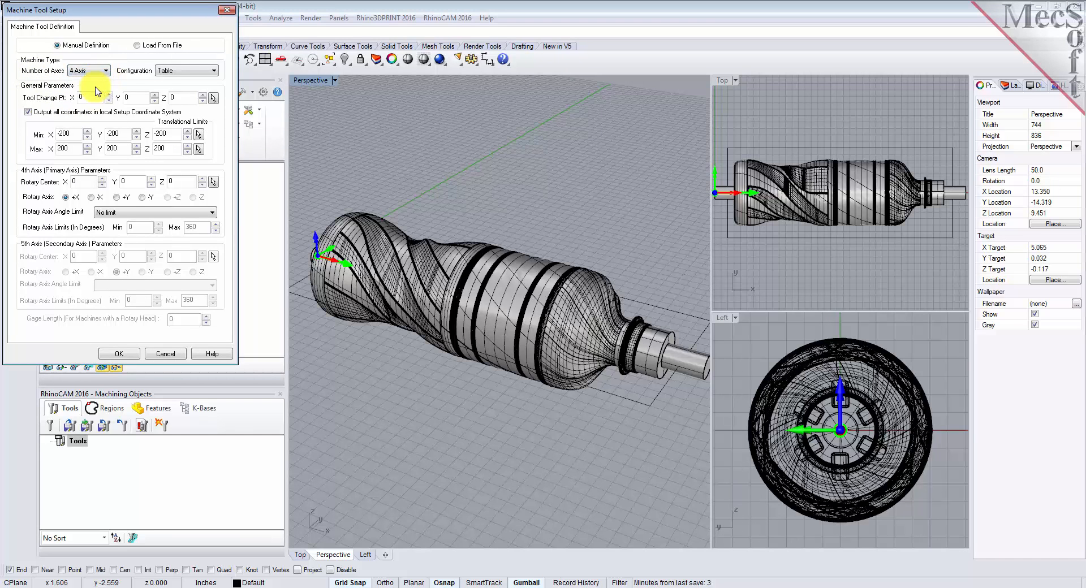
click(210, 71)
click(200, 81)
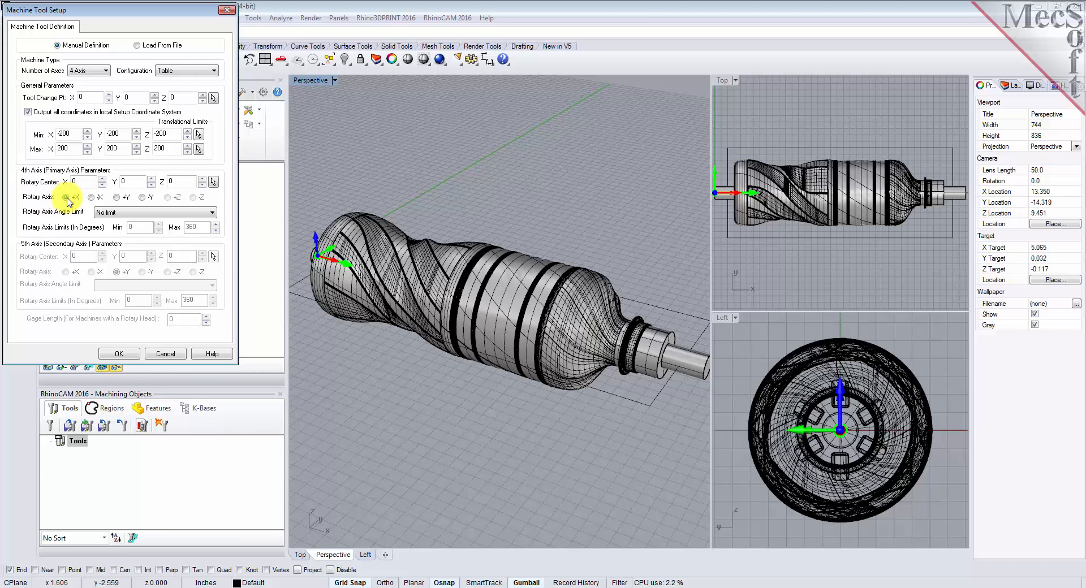
click(101, 215)
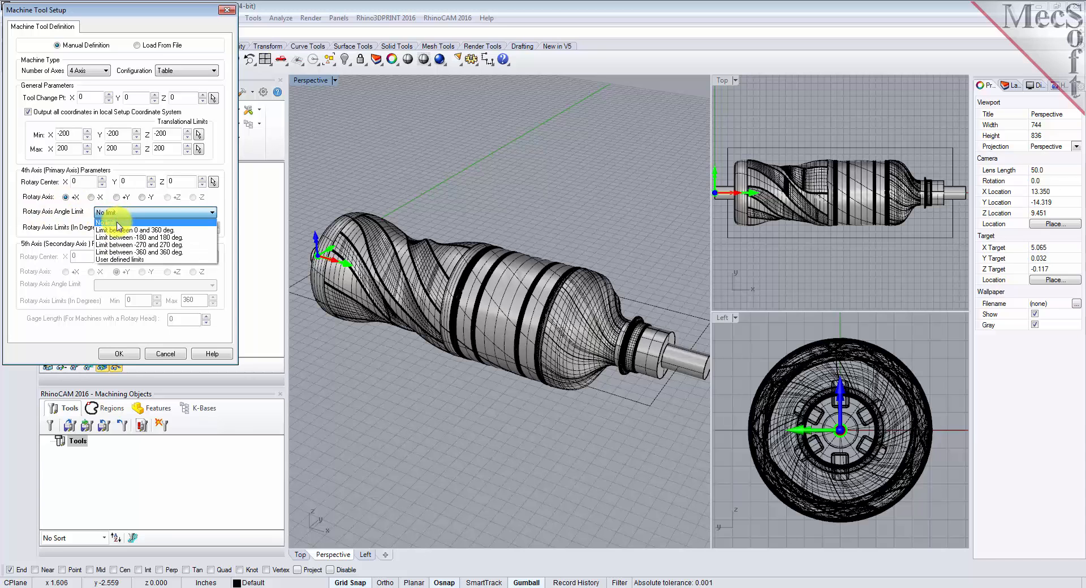
click(119, 225)
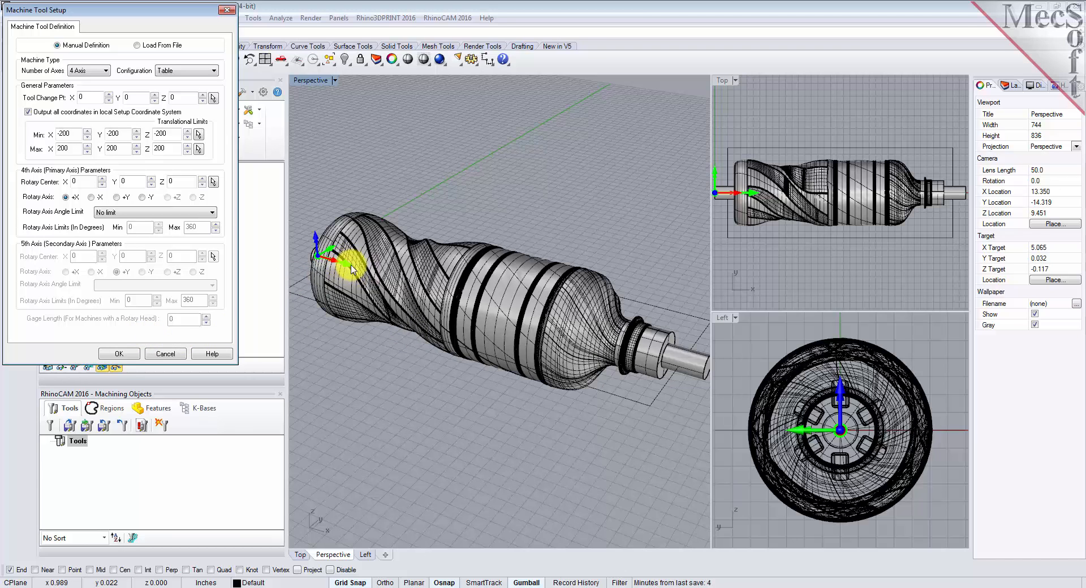
click(128, 356)
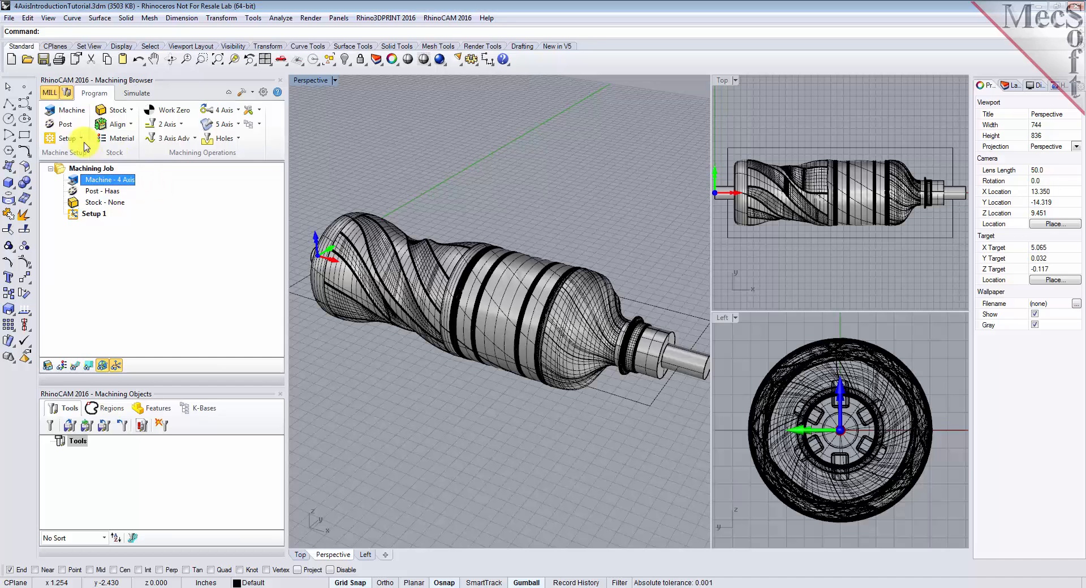
Set Haas as the current post-processor with .nc as the posted file extension
click(70, 128)
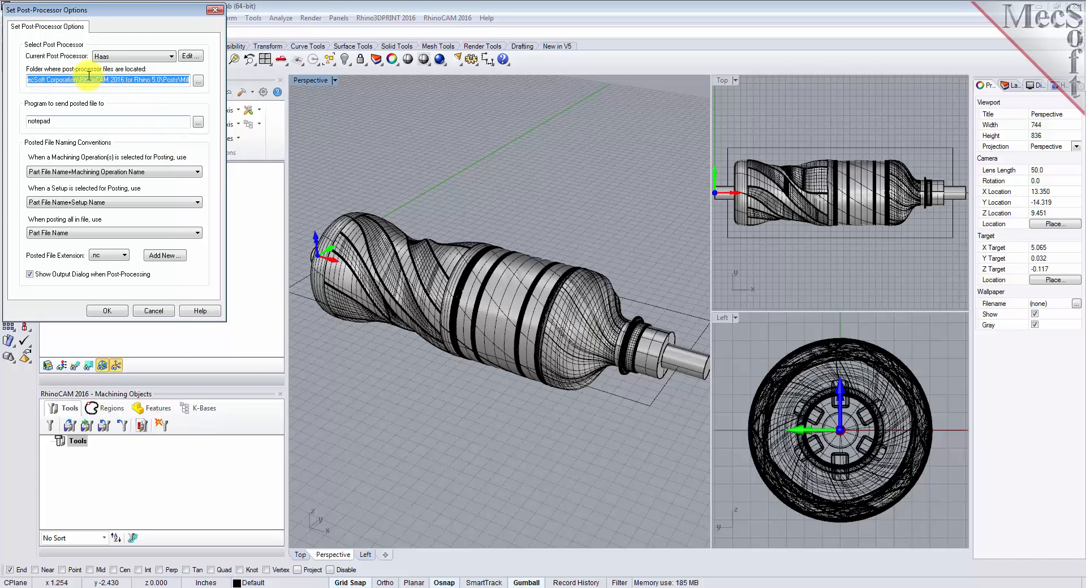
click(172, 57)
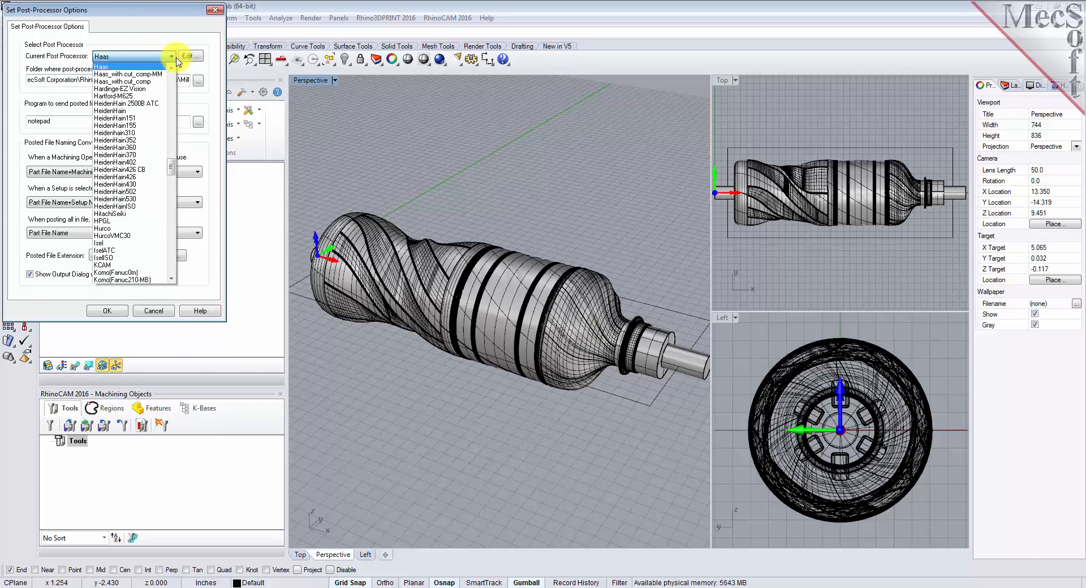
click(108, 66)
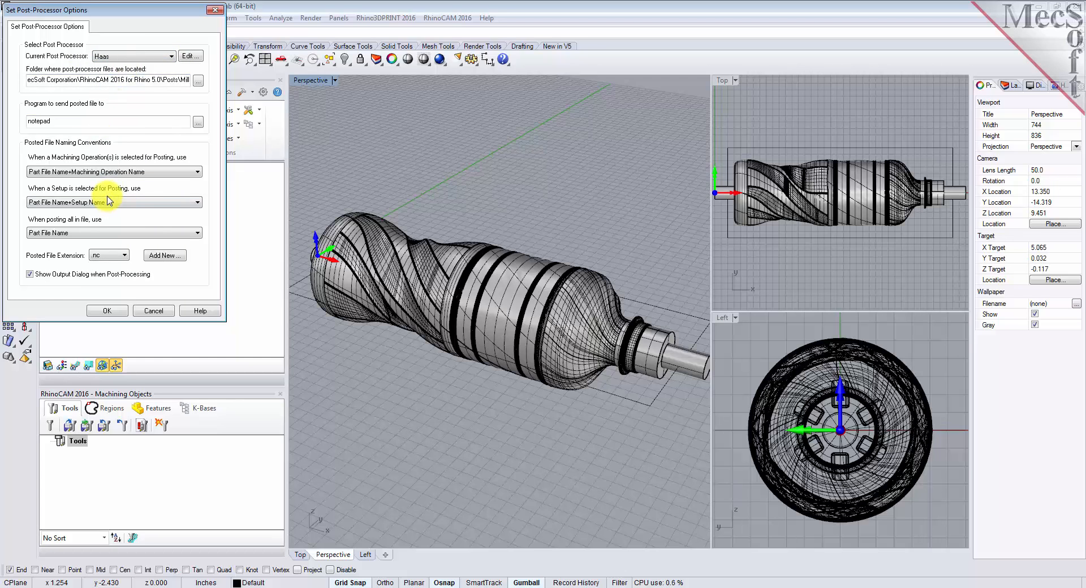
click(120, 259)
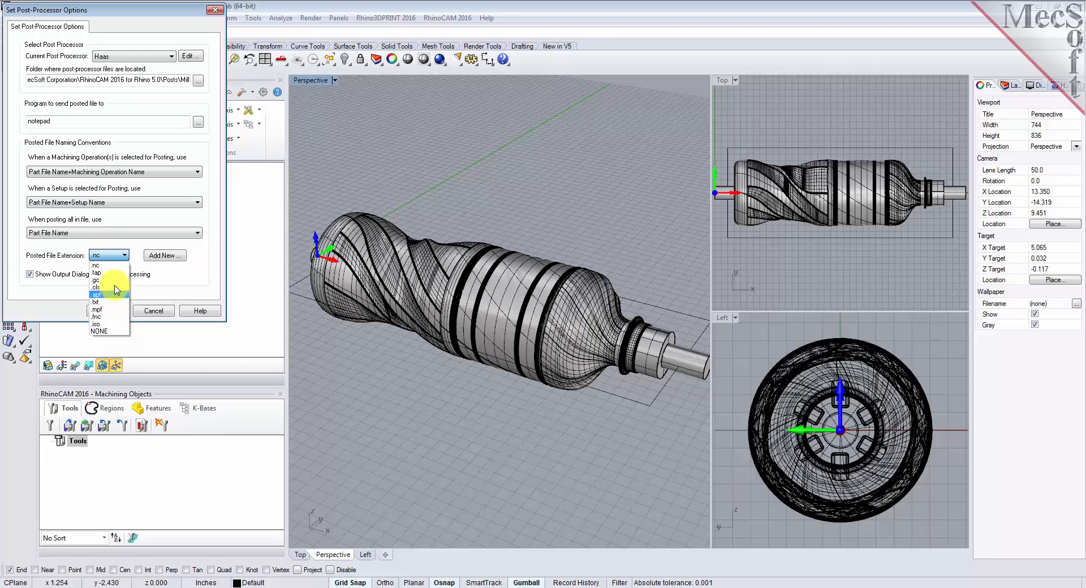
click(117, 265)
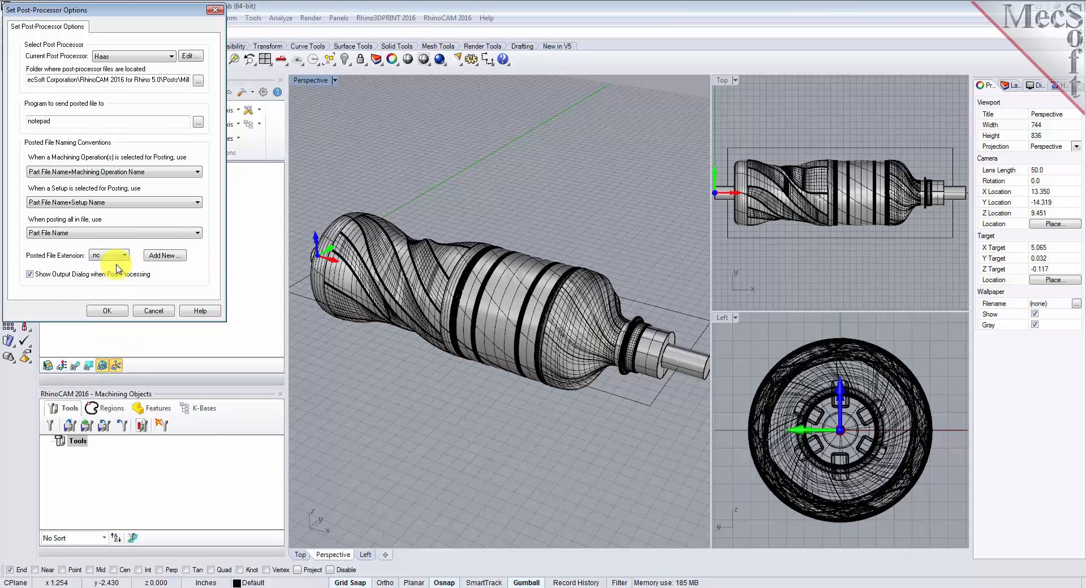
click(115, 310)
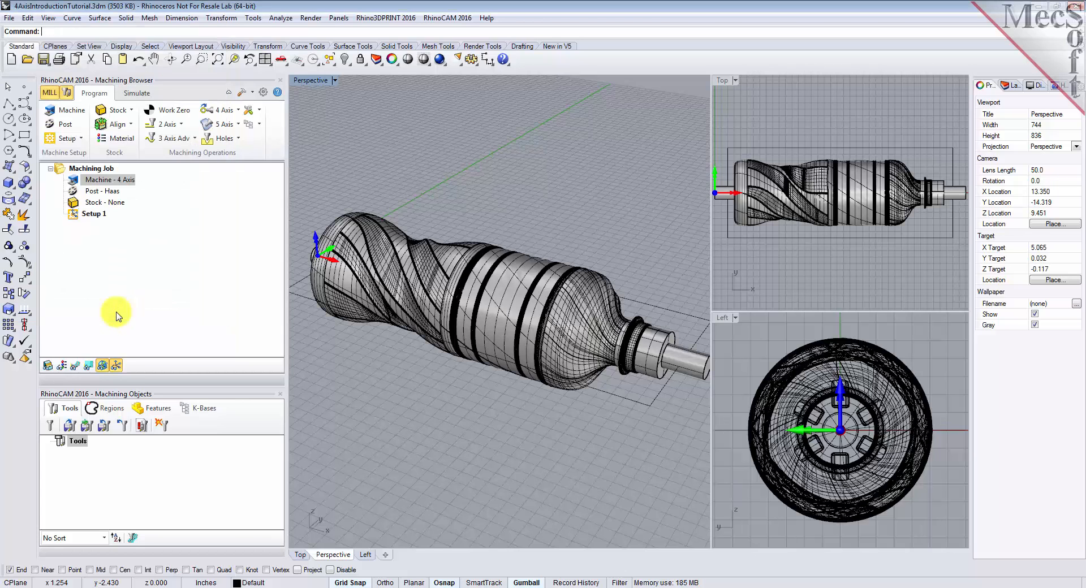
click(102, 191)
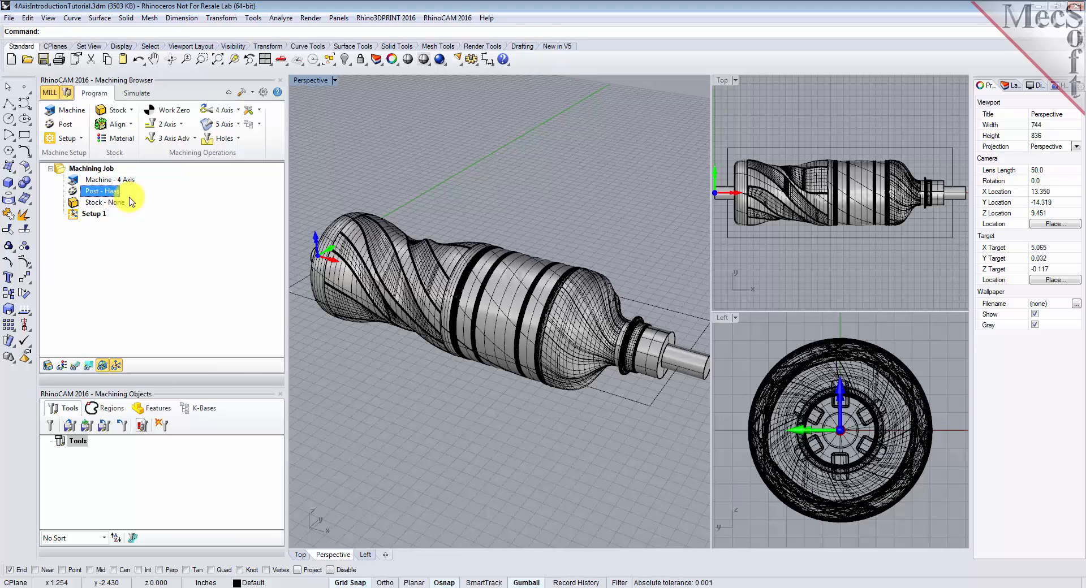
Create a box stock around the part with its width and height both set to 3
click(73, 215)
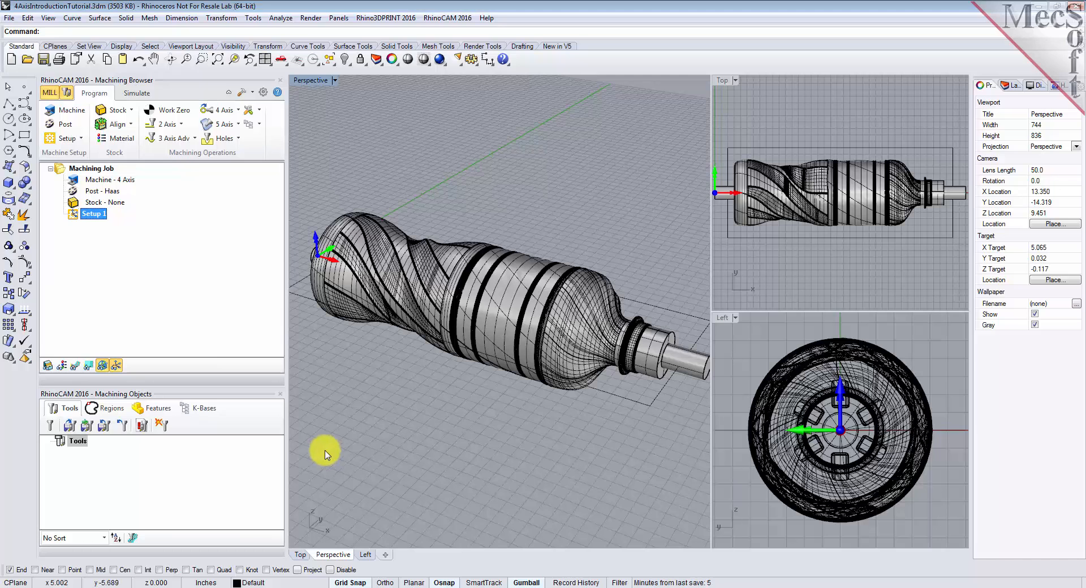
click(135, 115)
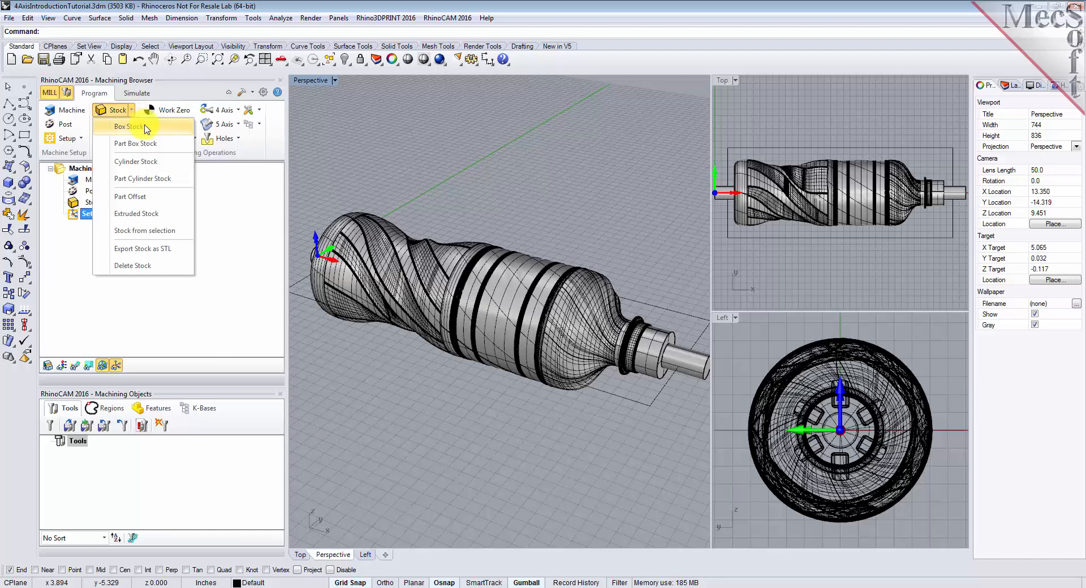
click(156, 132)
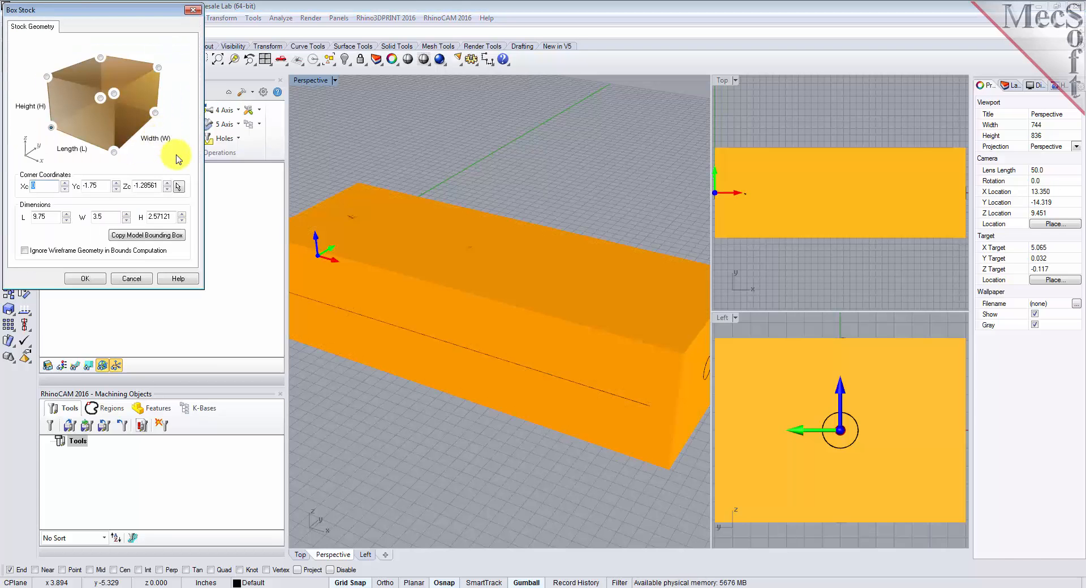
double_click(46, 216)
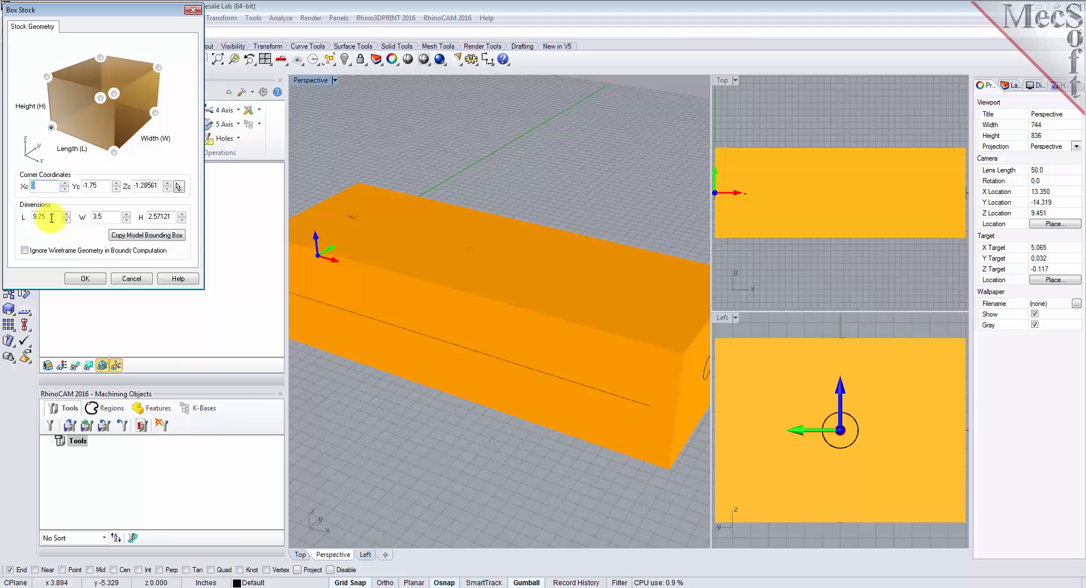
double_click(103, 217)
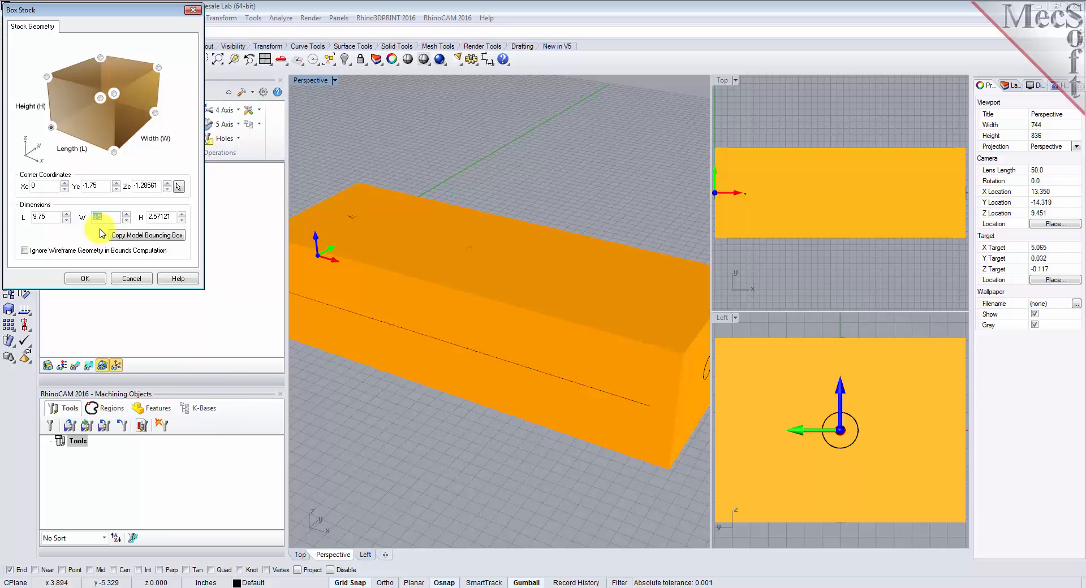
text(3)
double_click(164, 216)
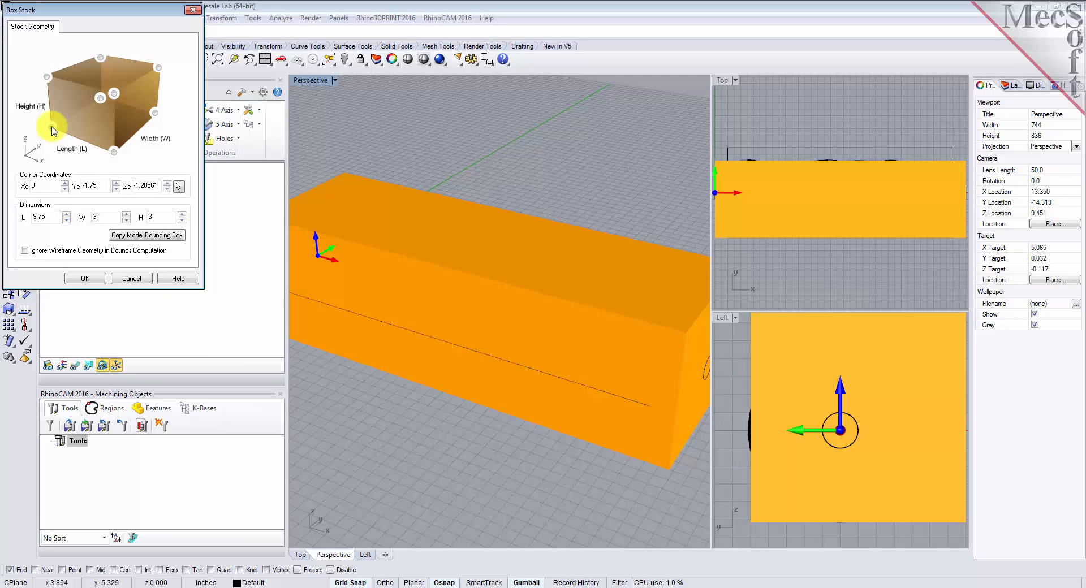
click(87, 279)
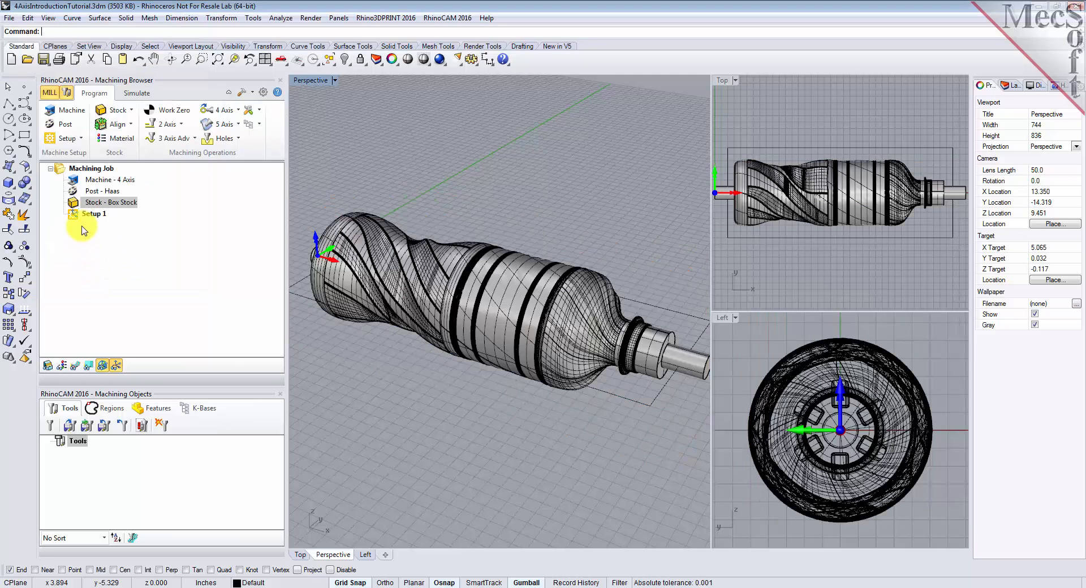
Turn on the display of the box stock around the part
click(76, 204)
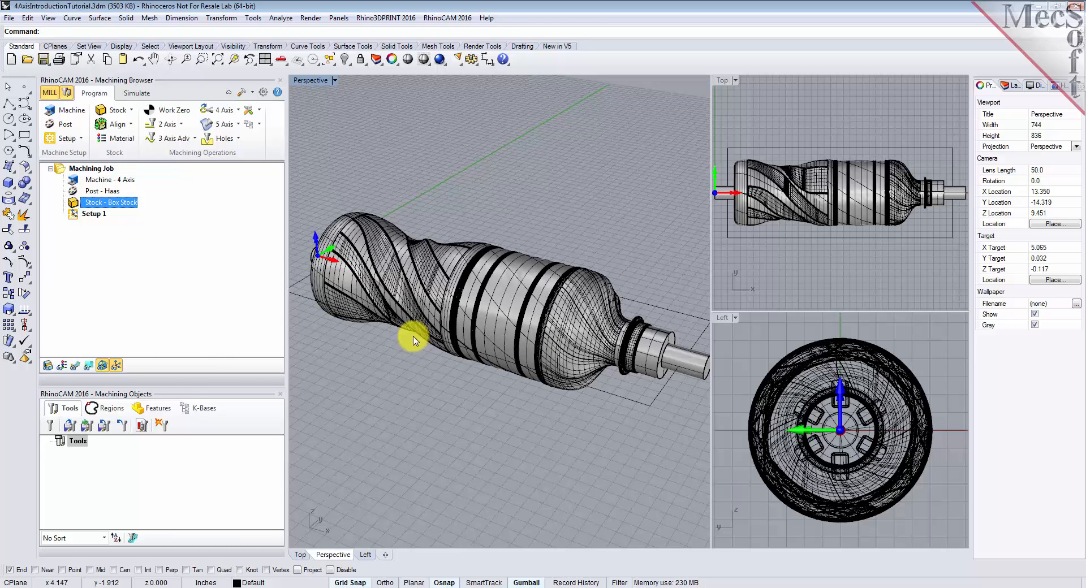
click(49, 371)
click(49, 371)
click(50, 371)
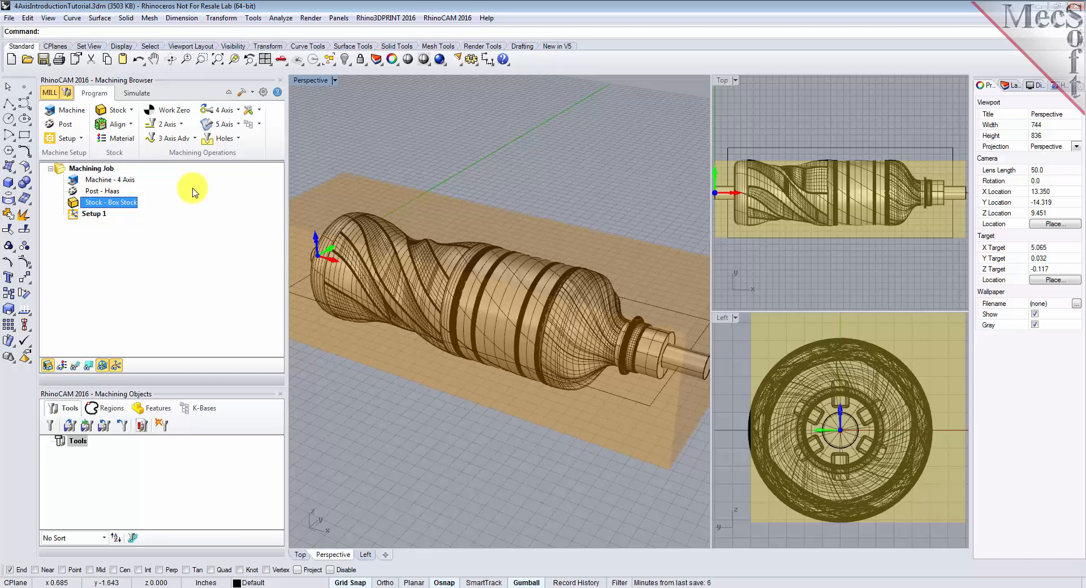
Align the stock to the part with Center for both the Z and XY alignment
click(133, 127)
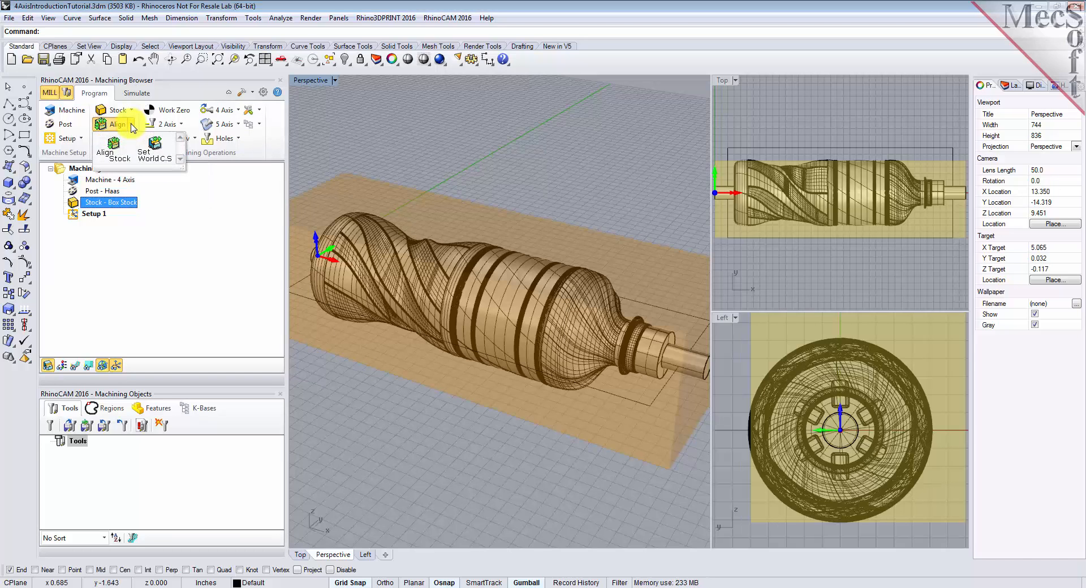
click(113, 147)
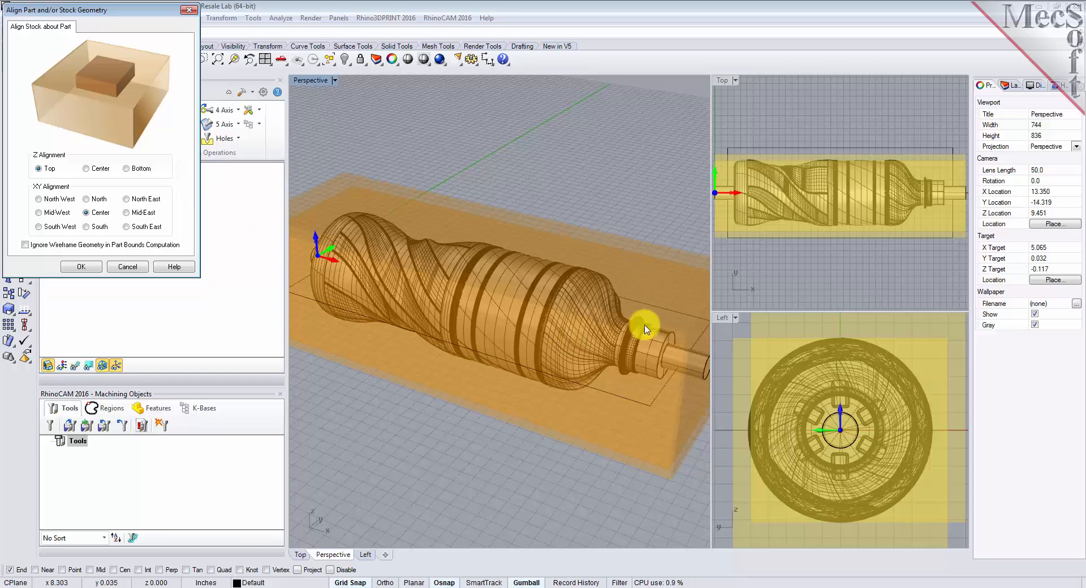
click(87, 169)
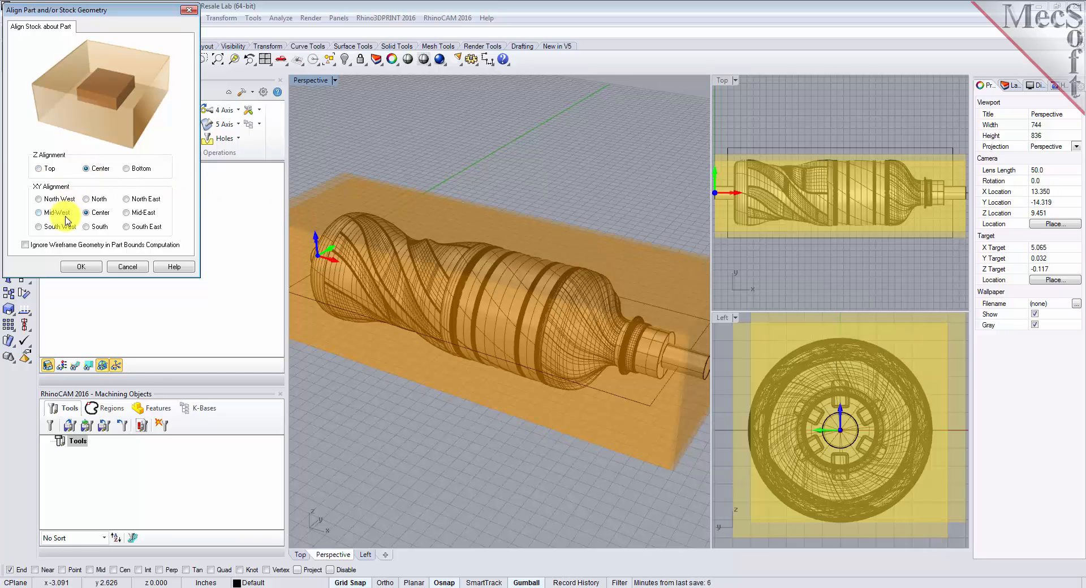
click(86, 267)
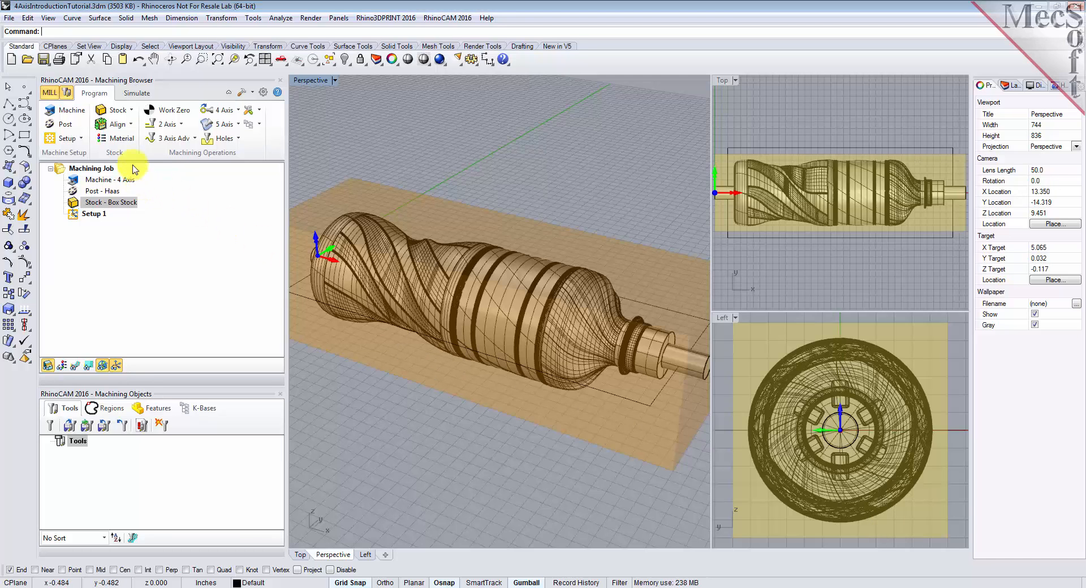
Assign WOOD as the stock material
click(136, 139)
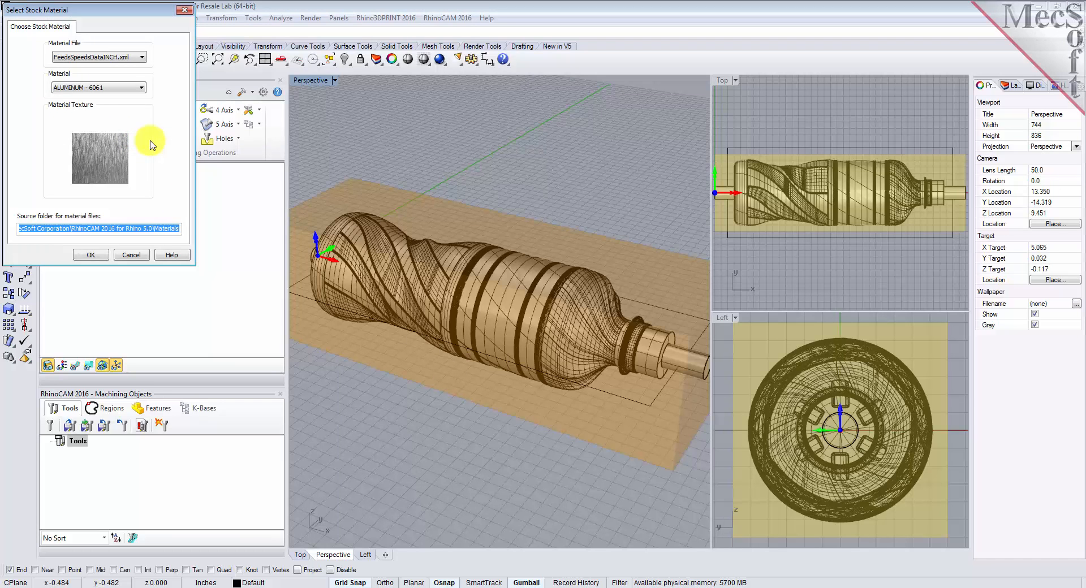
click(140, 88)
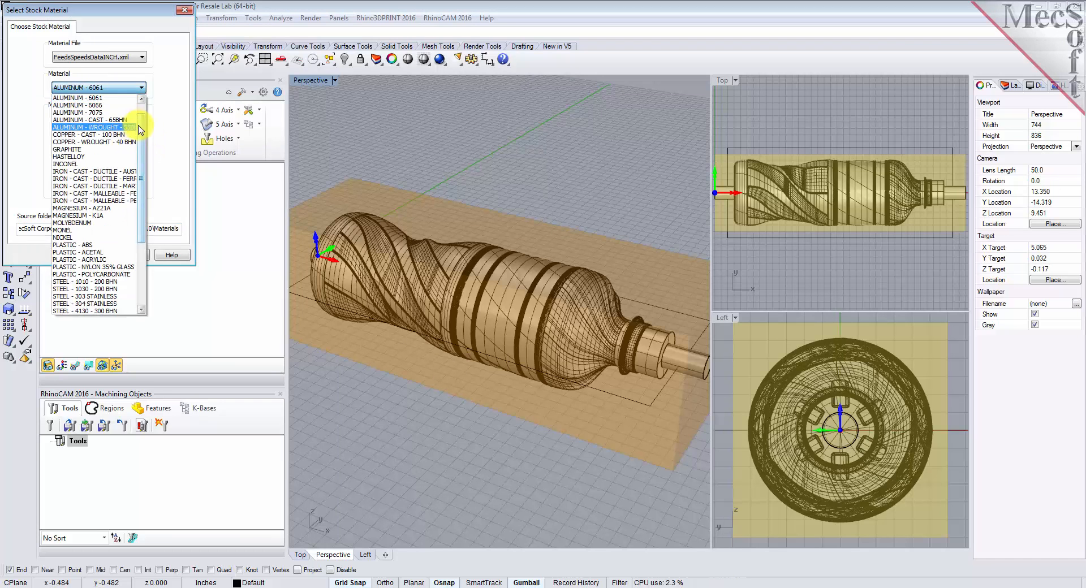
scroll(74, 300, down, 2)
click(74, 308)
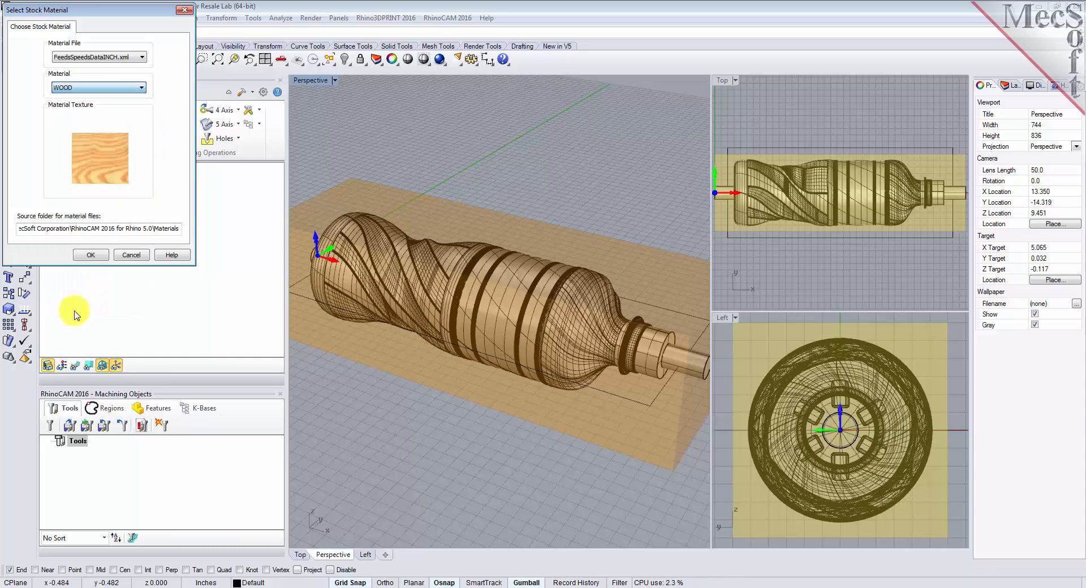
click(89, 255)
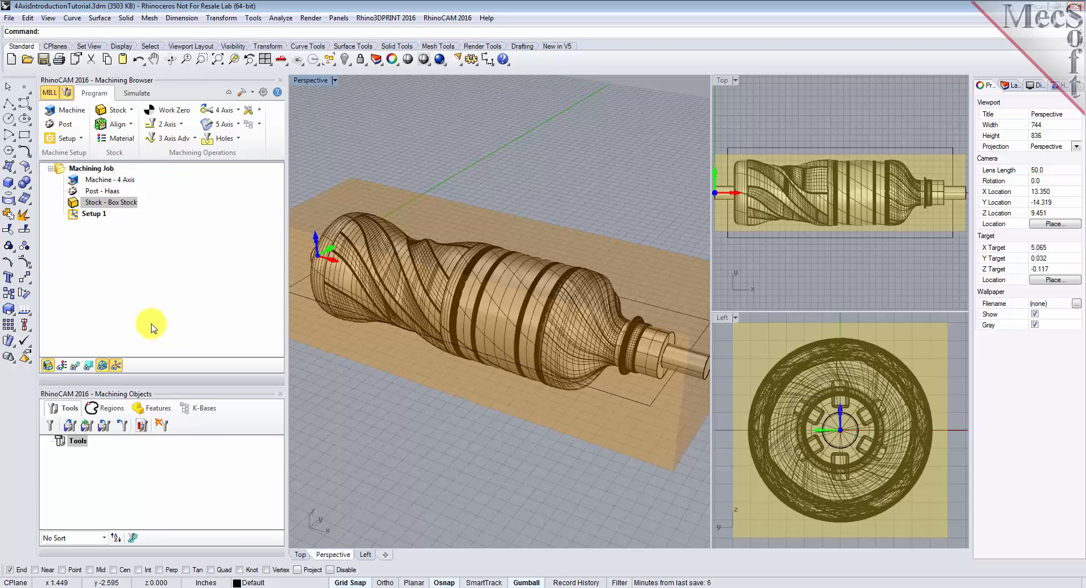
Turn on the material texture display on the stock
click(62, 365)
click(63, 367)
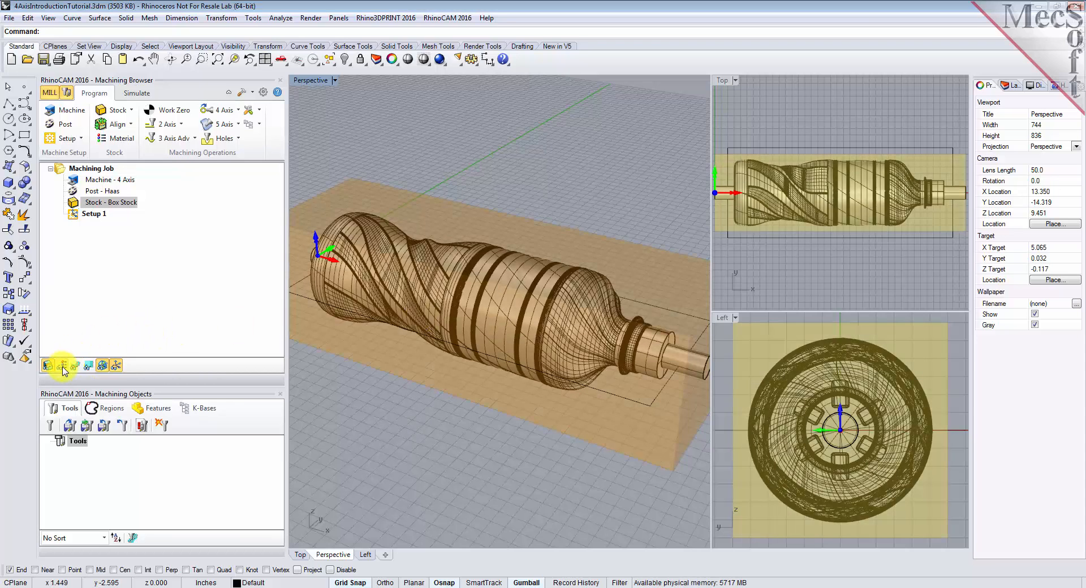
click(63, 367)
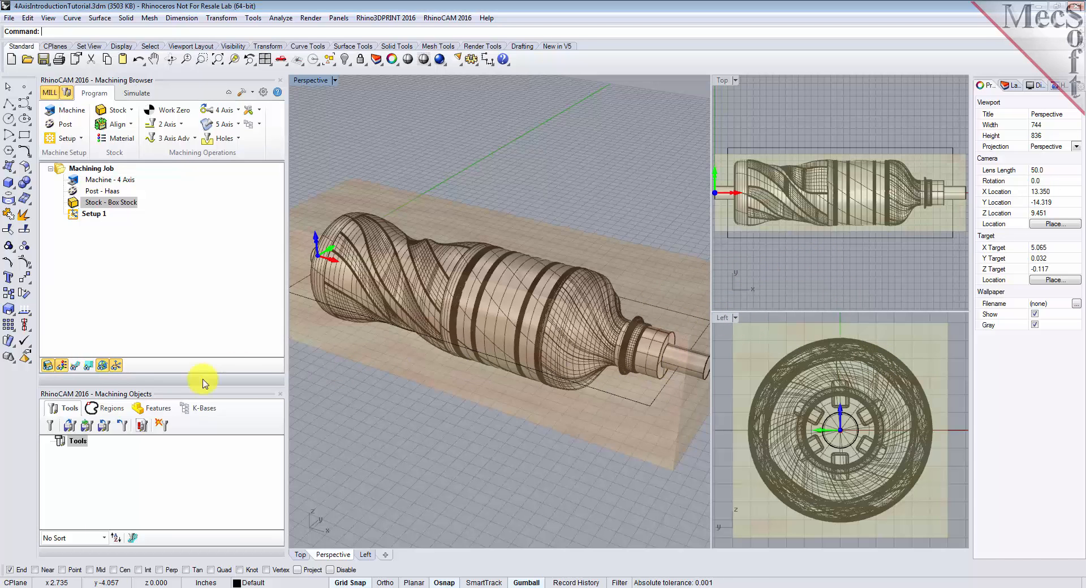
Turn off the material texture display on the stock
click(62, 366)
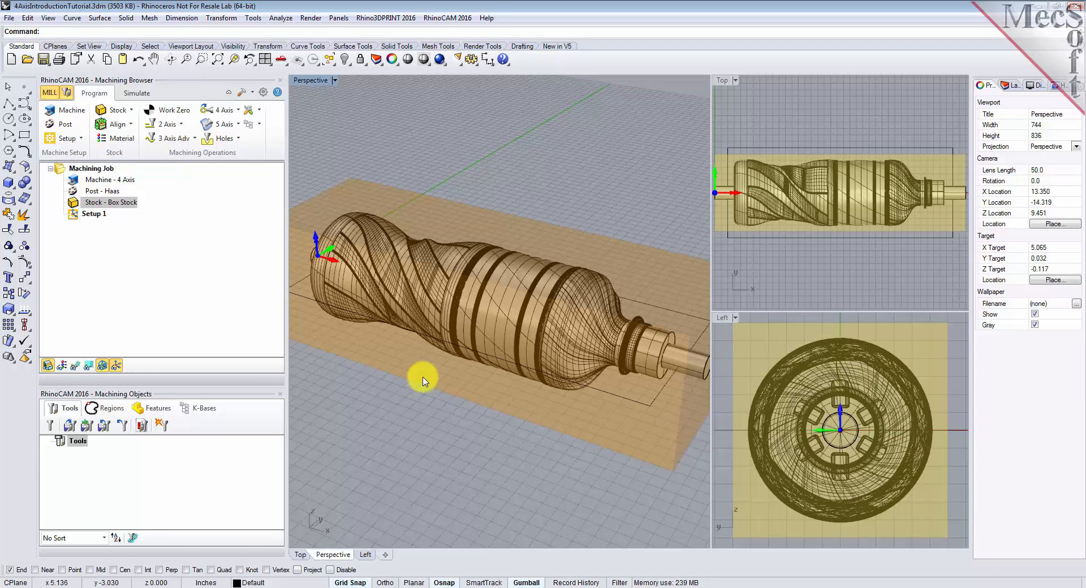
Load the cutting tools from the 4AxisIntroductionTutorial.vkb knowledge base in the RhinoCAM 2016 Data folder
click(69, 429)
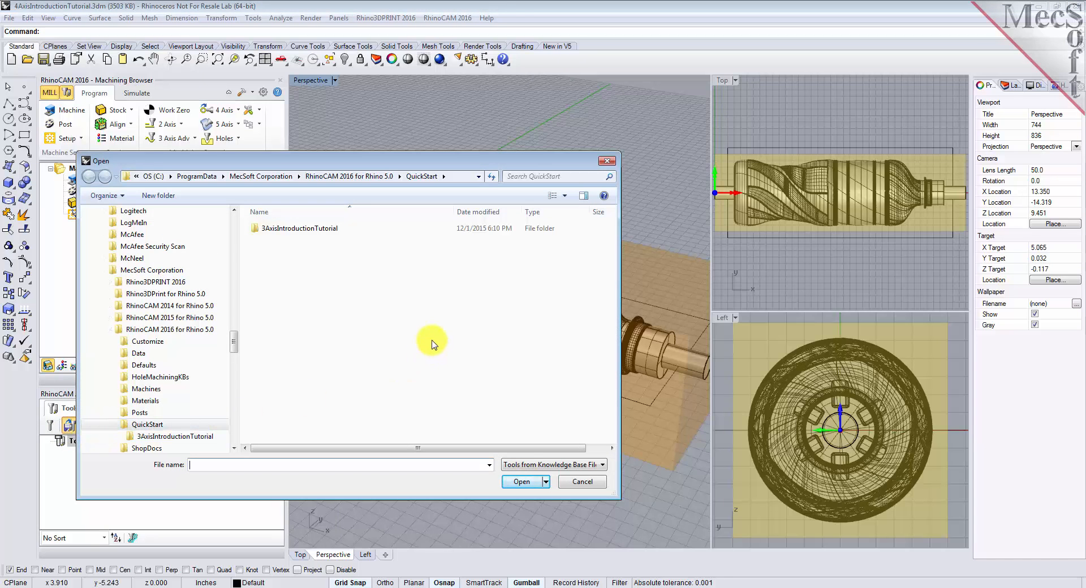
click(352, 176)
double_click(269, 242)
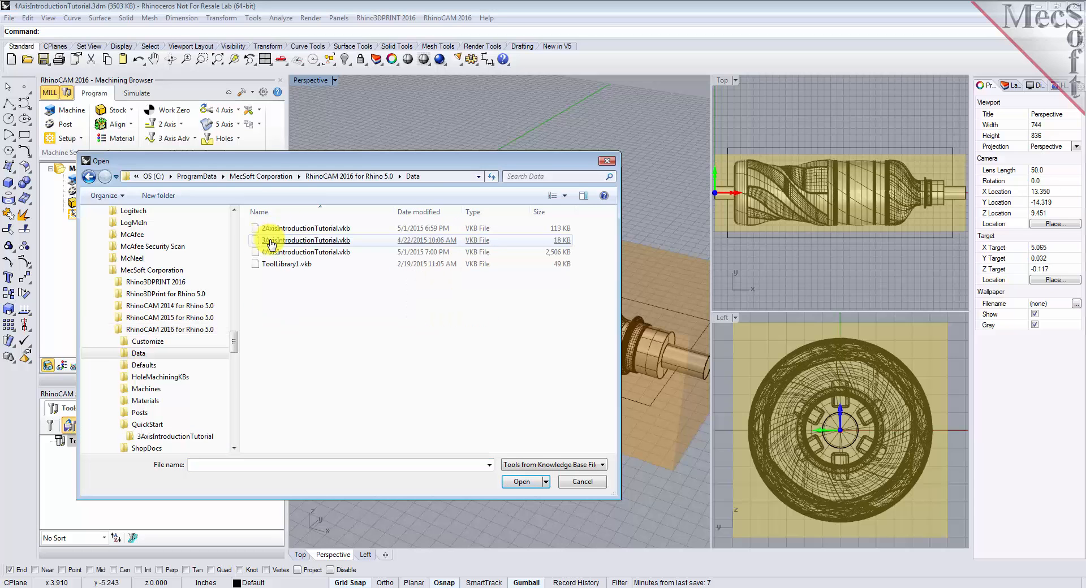
click(304, 255)
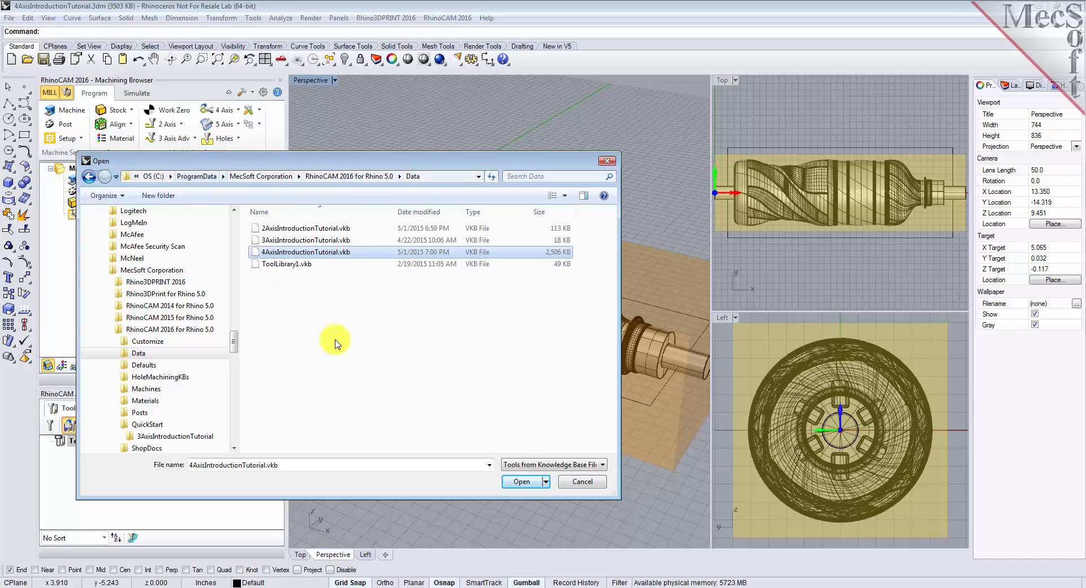
click(523, 483)
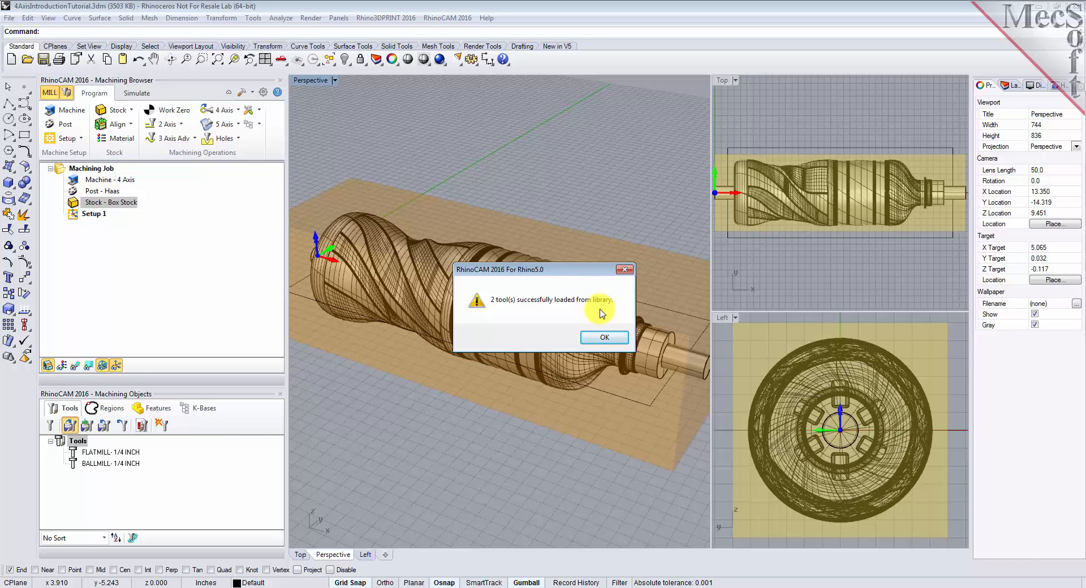
click(610, 337)
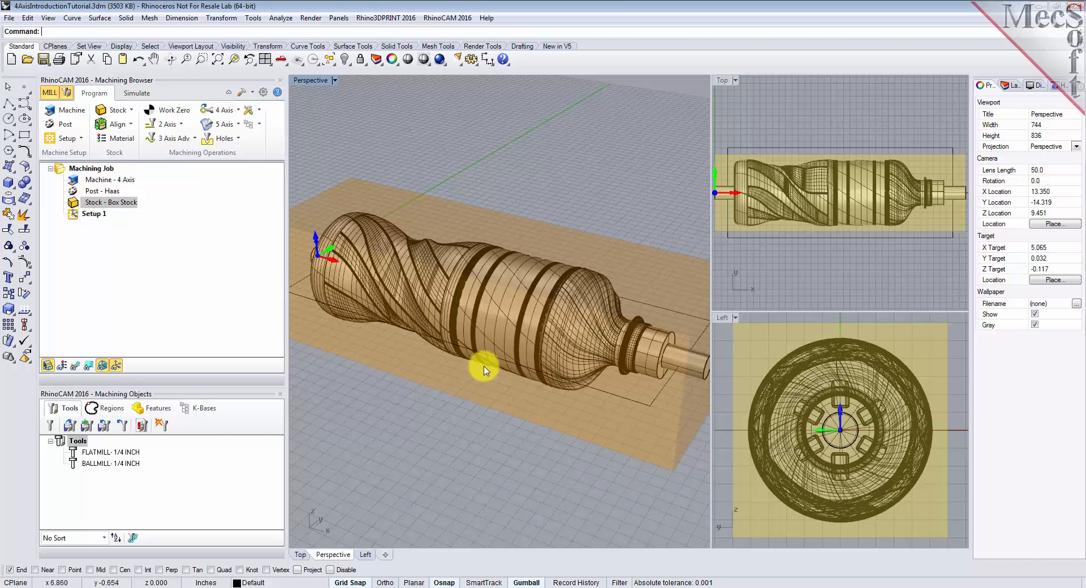
Examine the properties, feeds and speeds of the 1/4 inch flat mill and 1/4 inch ball mill, leaving them unedited
click(98, 454)
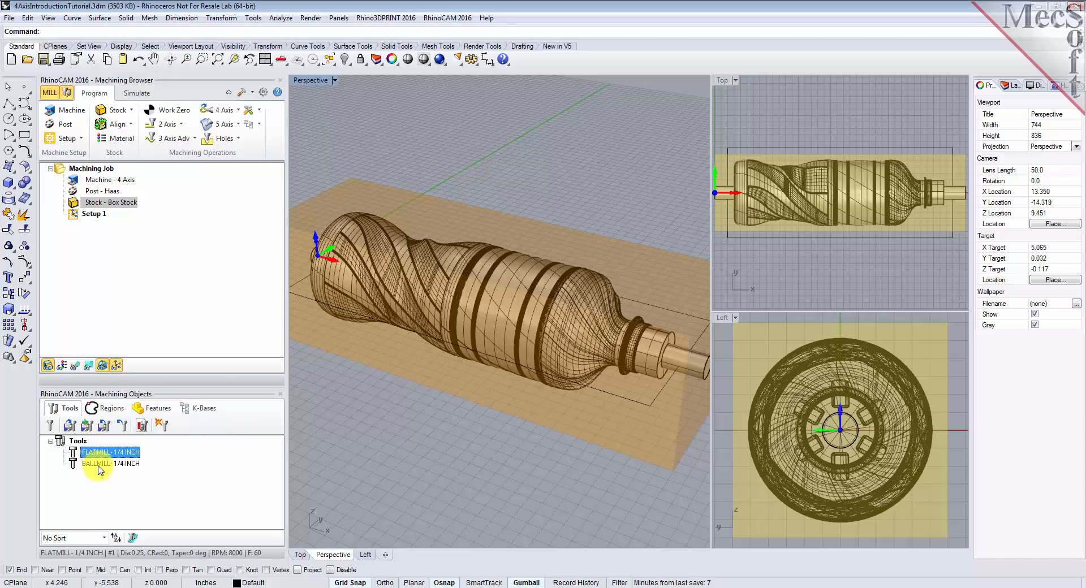
click(98, 468)
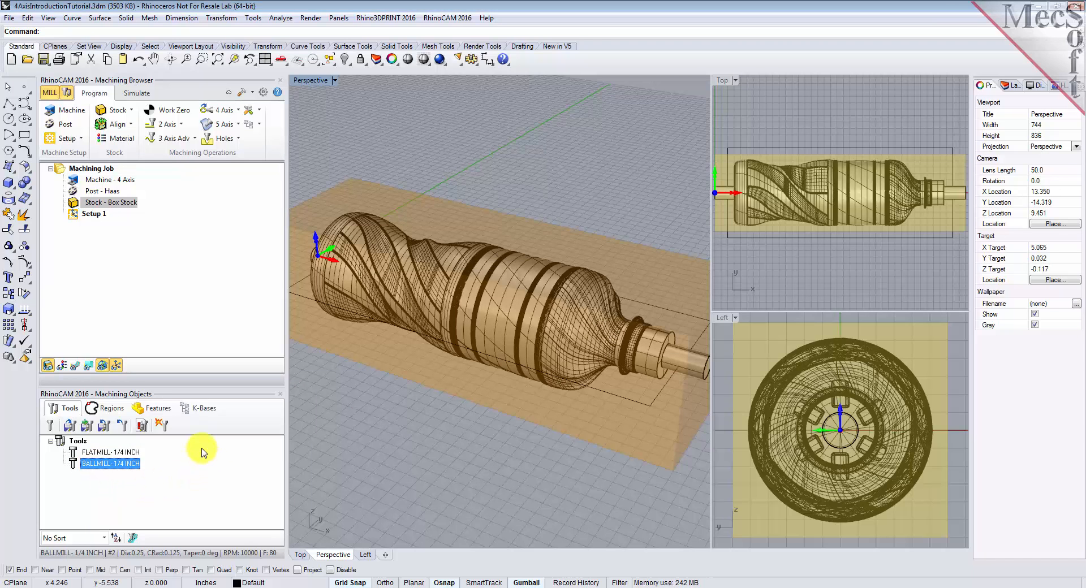
click(125, 454)
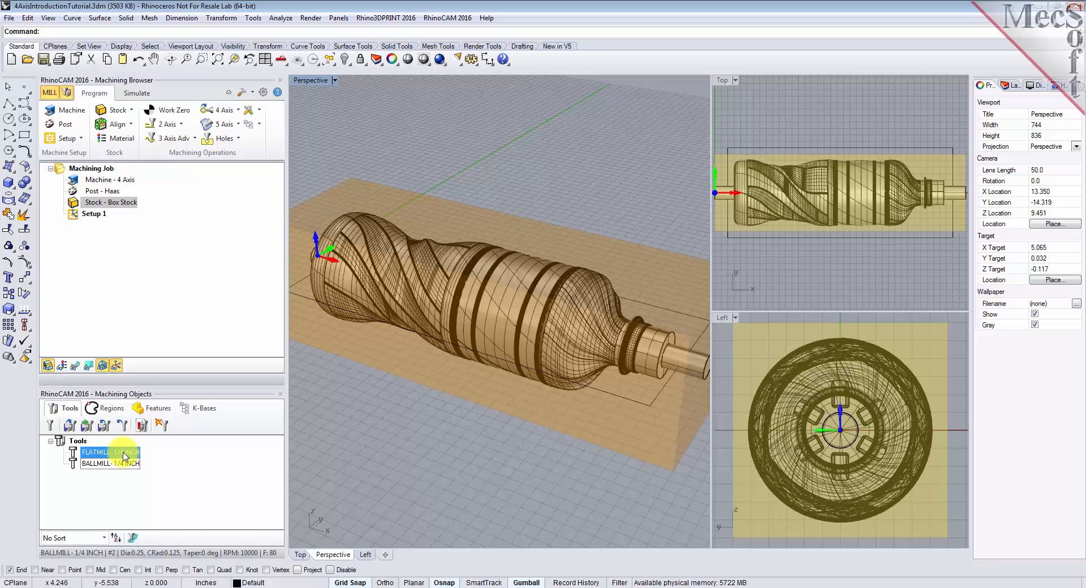
double_click(124, 454)
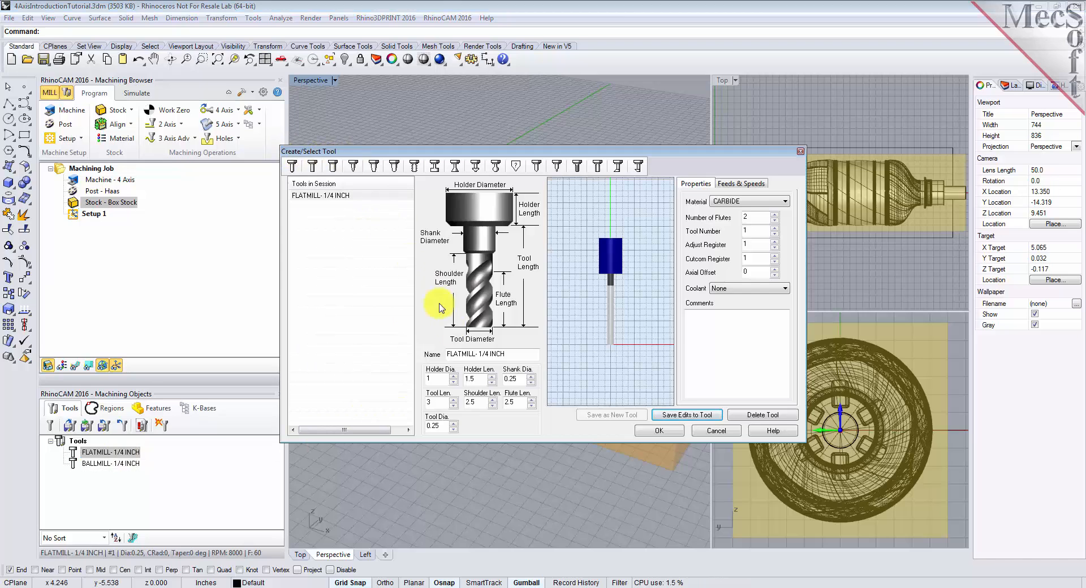
click(741, 183)
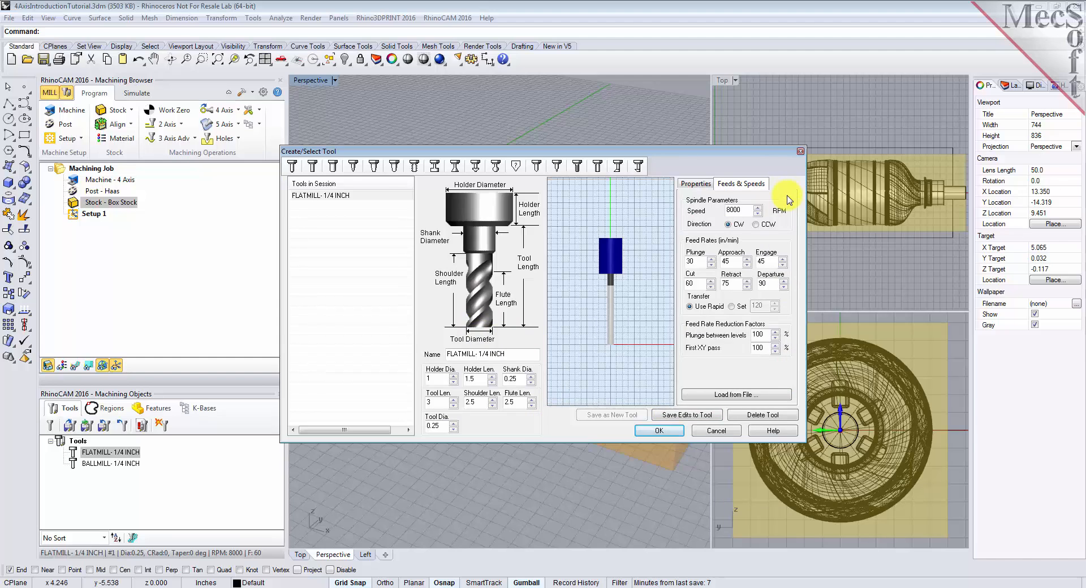
click(325, 195)
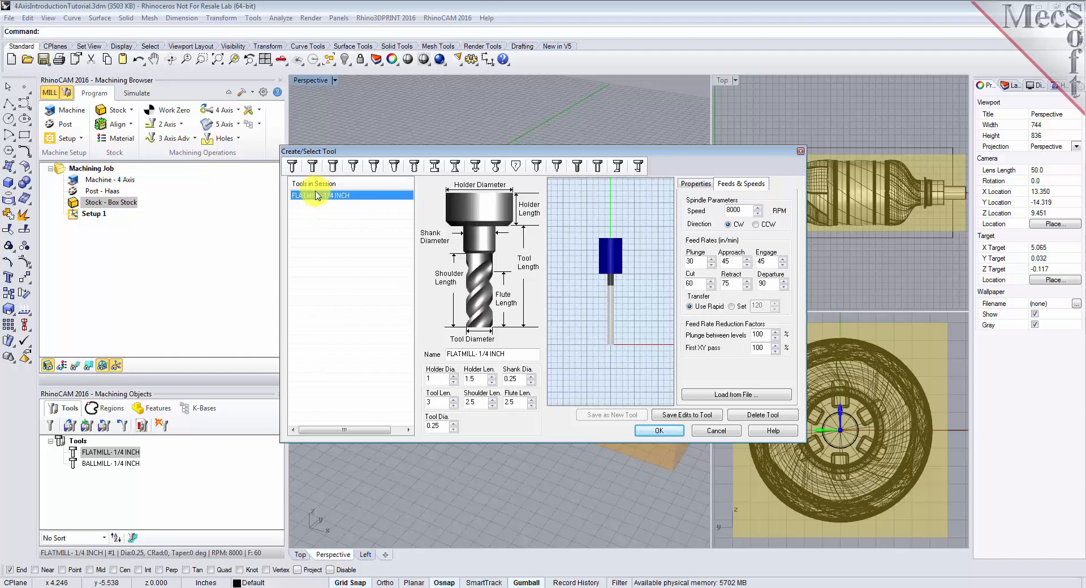
click(292, 166)
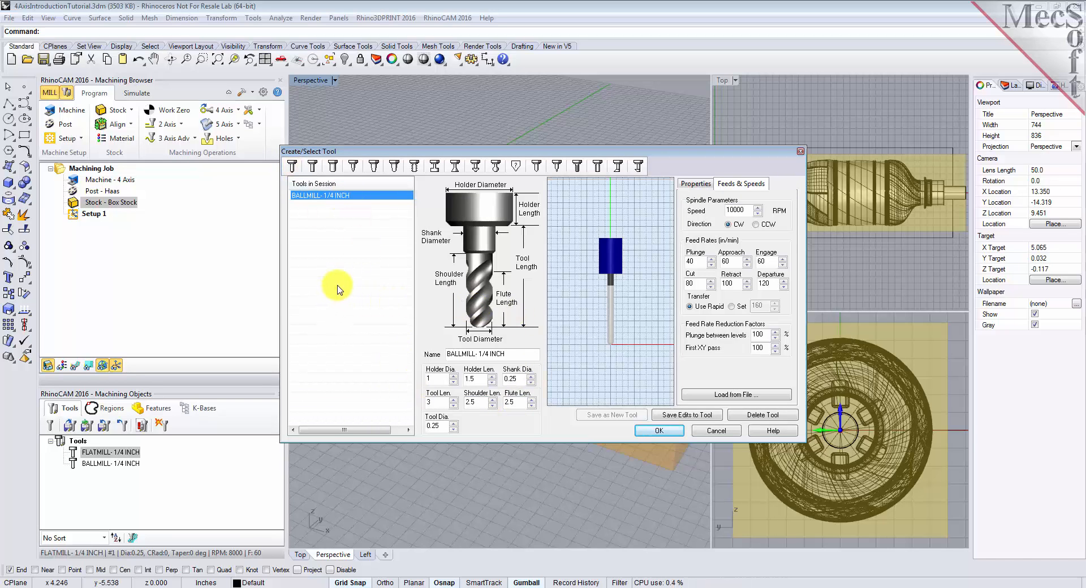
click(717, 432)
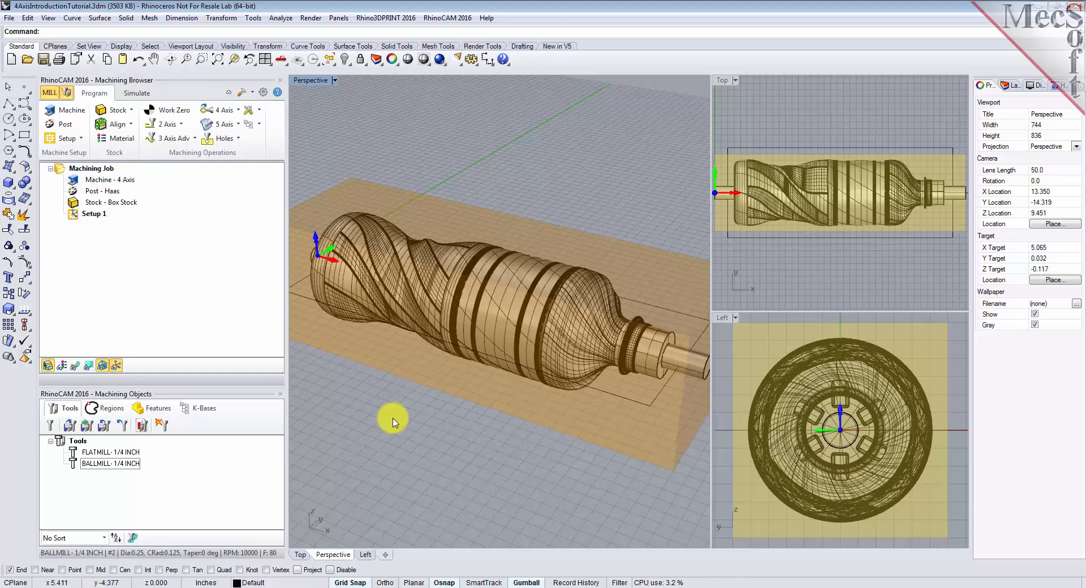
Start a 3-axis Horizontal Roughing operation under Setup 1 with the rectangle around the part as its containment region
click(77, 216)
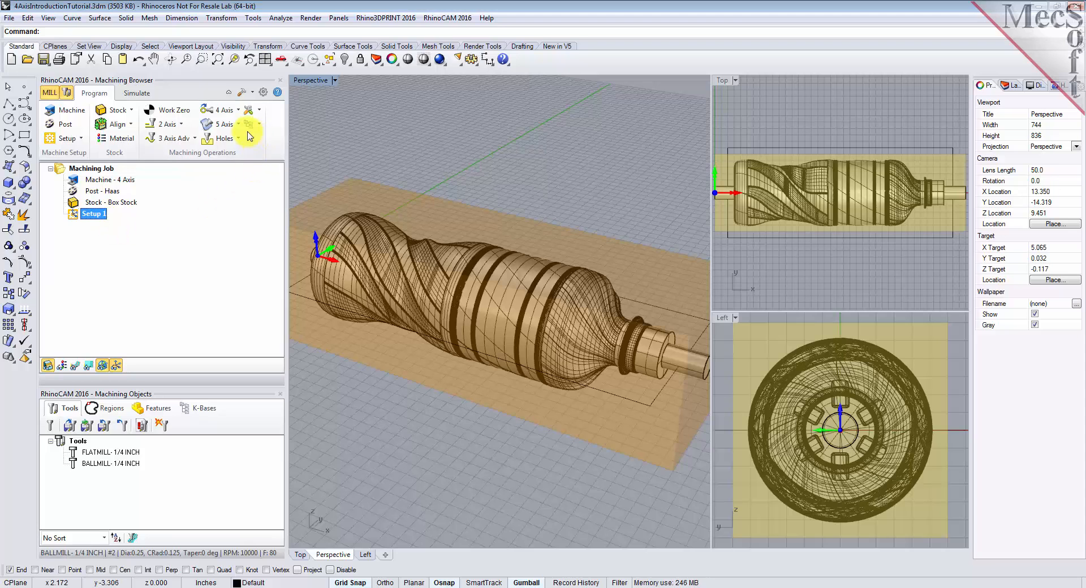
click(193, 140)
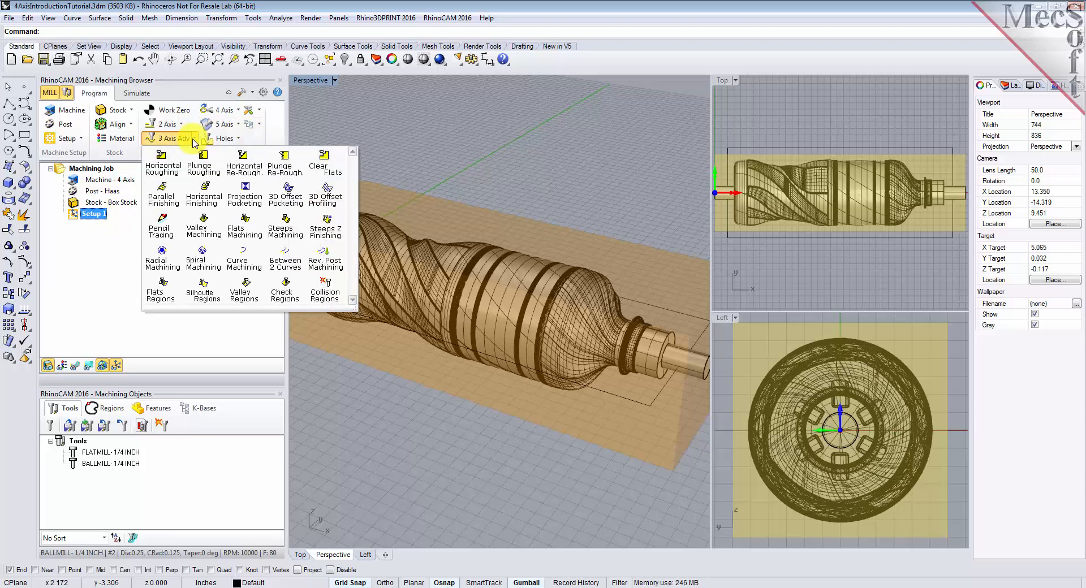
click(173, 170)
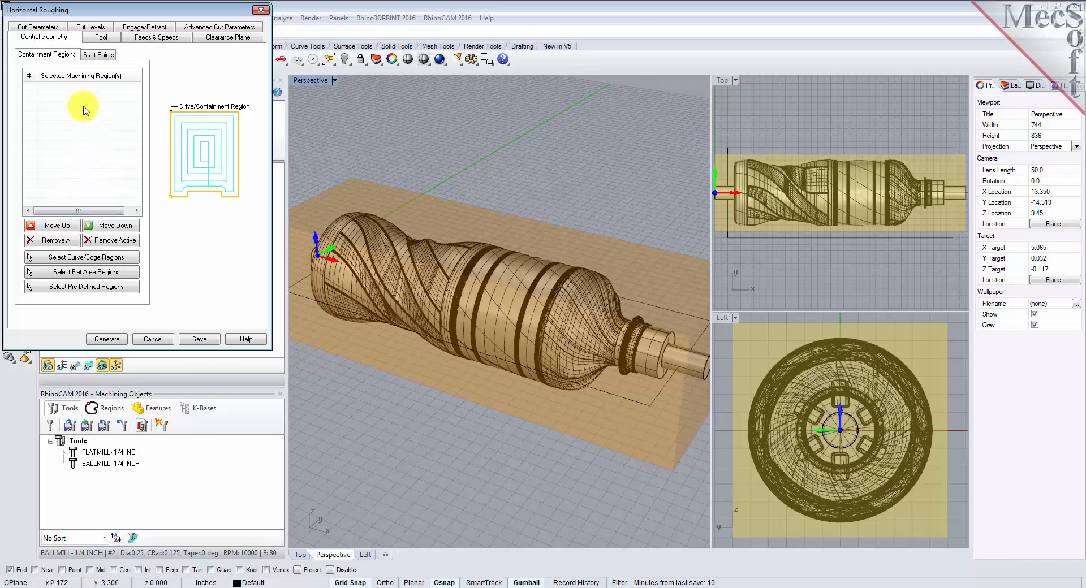
click(82, 262)
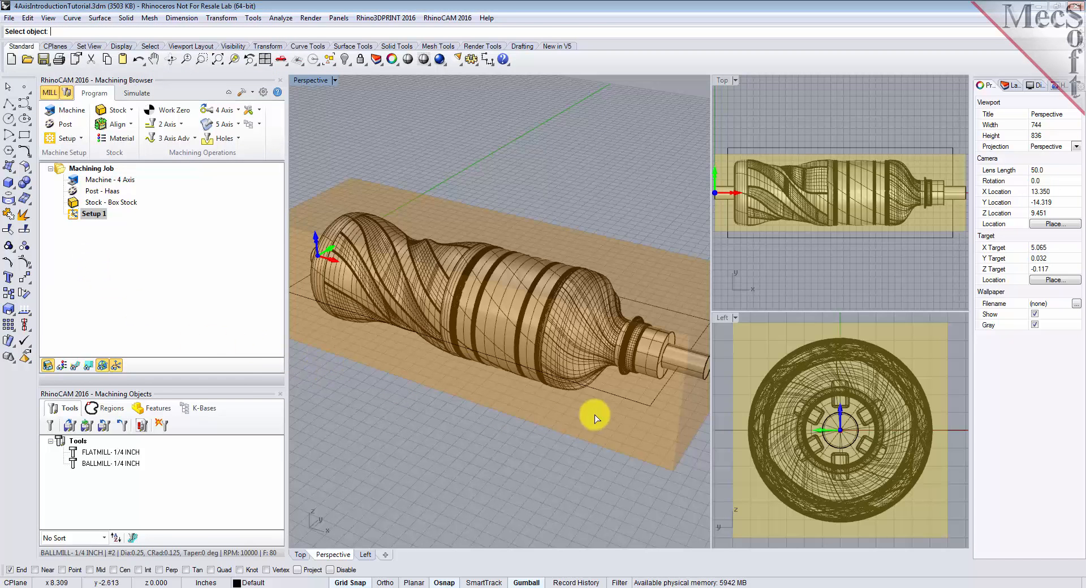
click(620, 398)
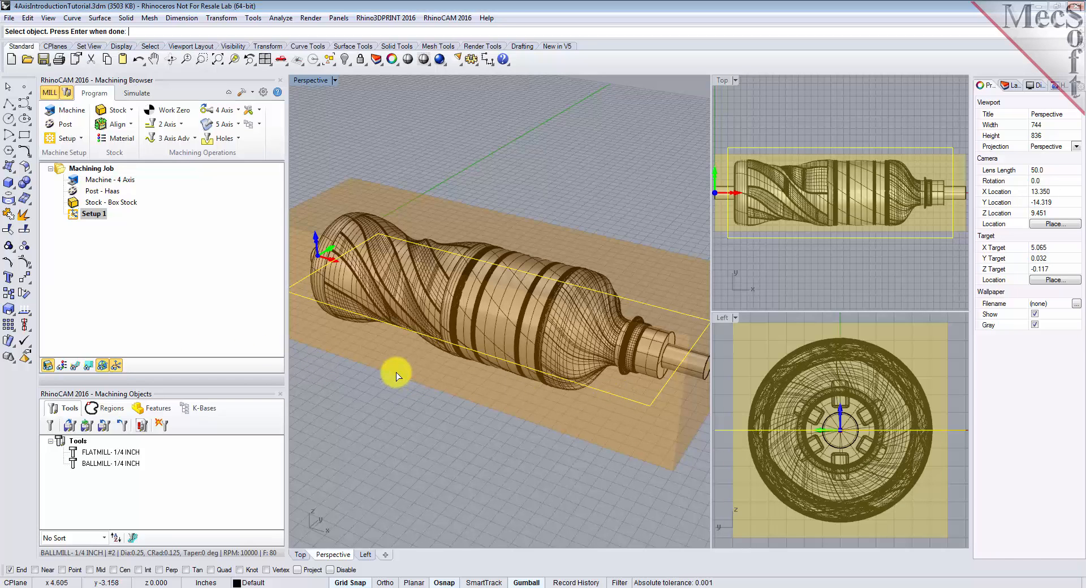
key(Return)
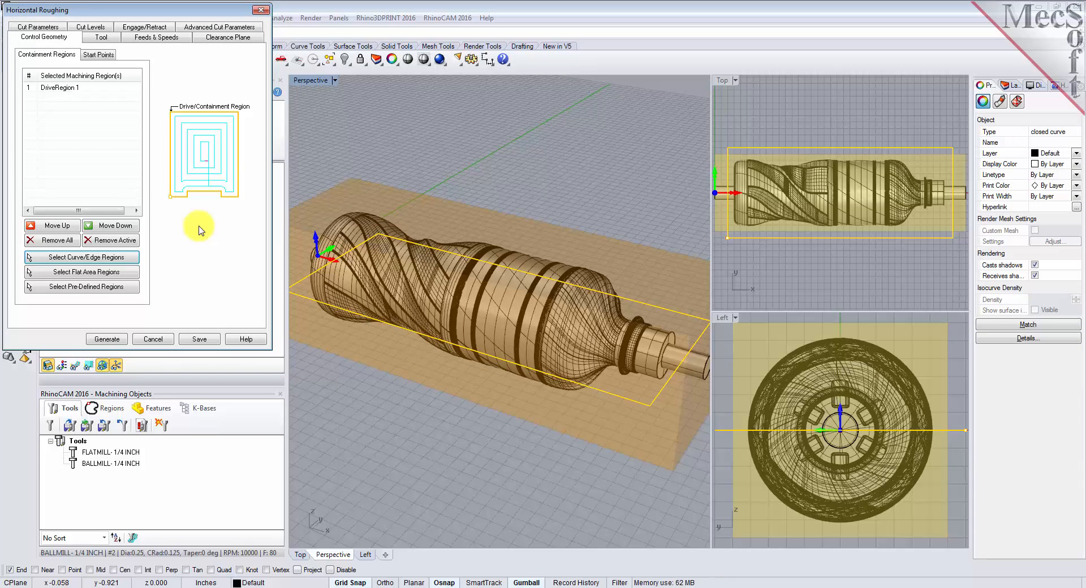
click(41, 96)
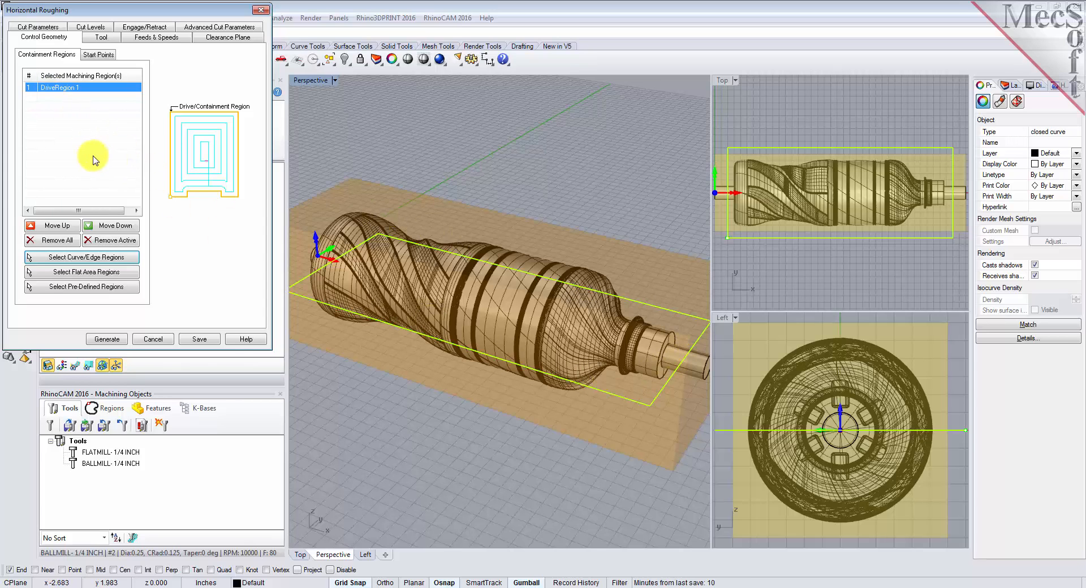
Assign FLATMILL- 1/4 INCH to the roughing operation and load its feeds and speeds from the tool
click(102, 37)
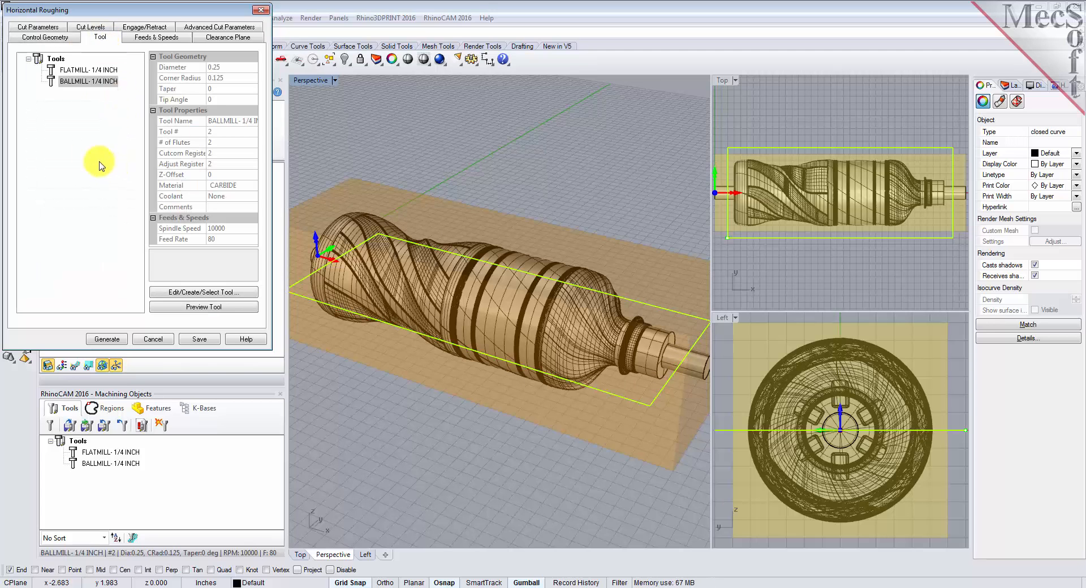
click(52, 70)
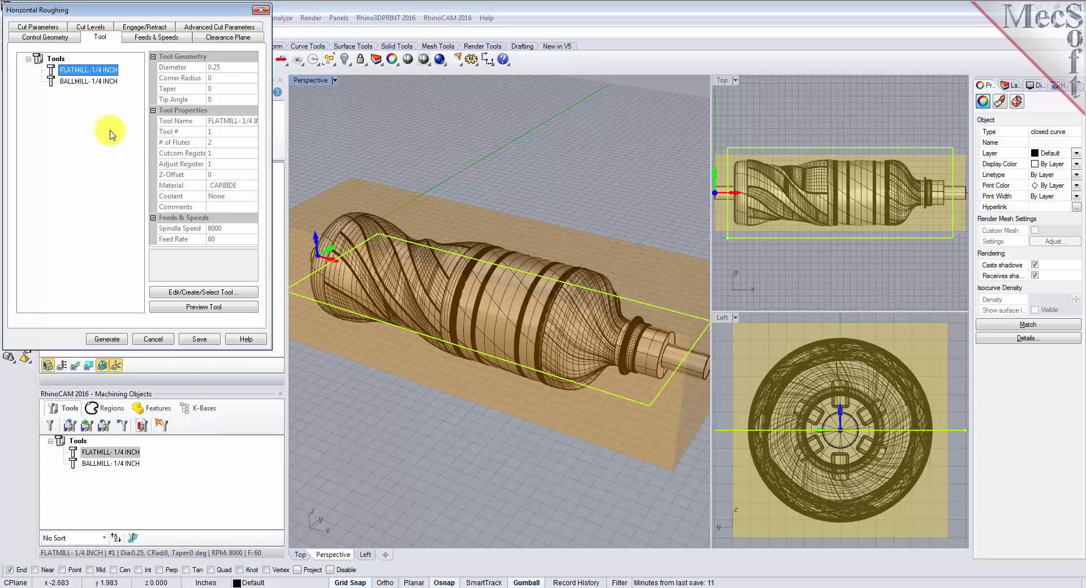
click(155, 38)
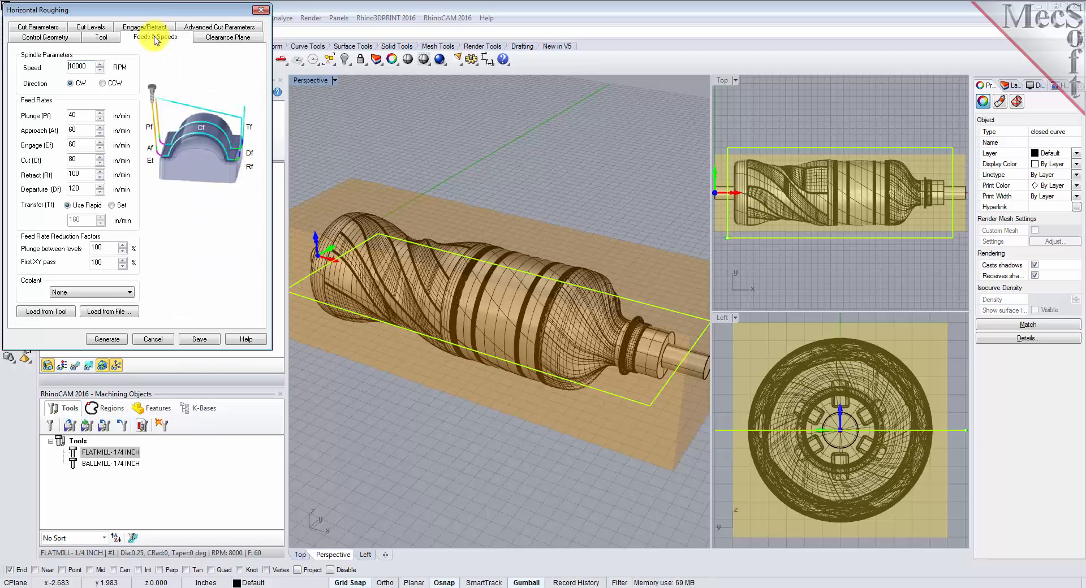
click(65, 314)
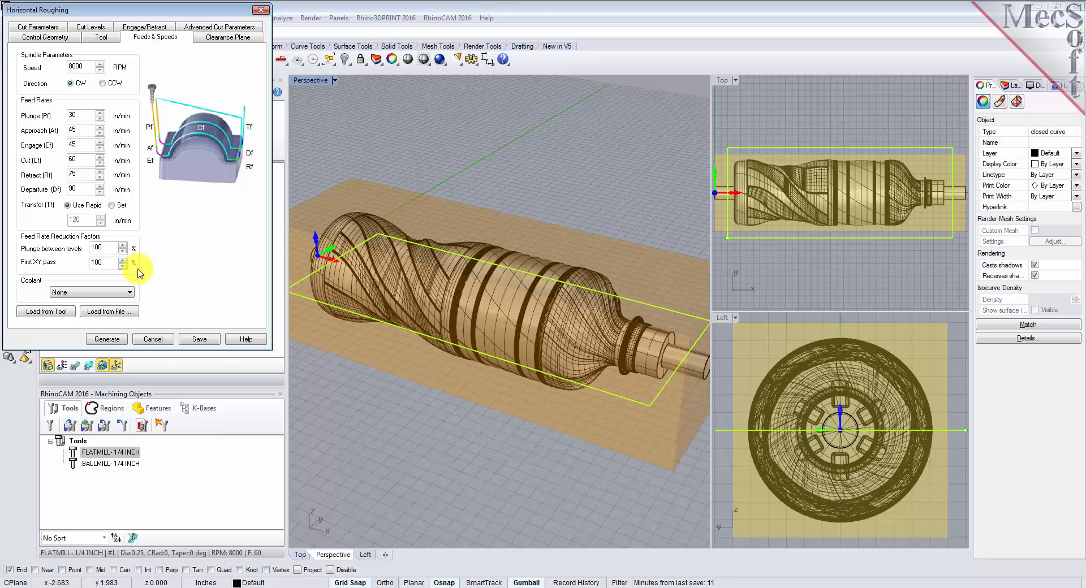
Check the clearance plane settings and set the roughing stepover distance to 40% of the tool diameter
click(220, 37)
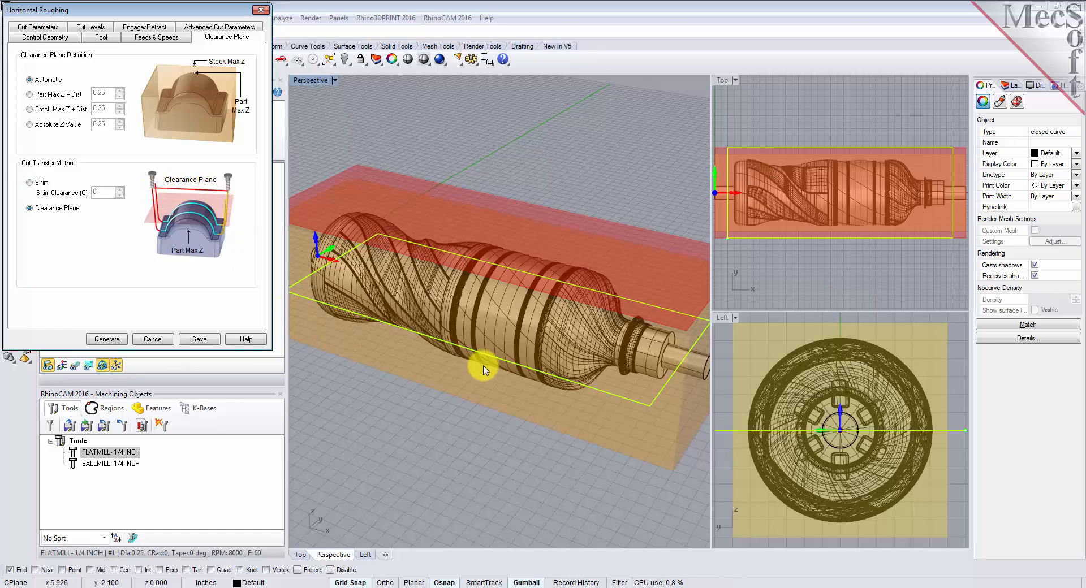
right_drag(551, 359, 585, 354)
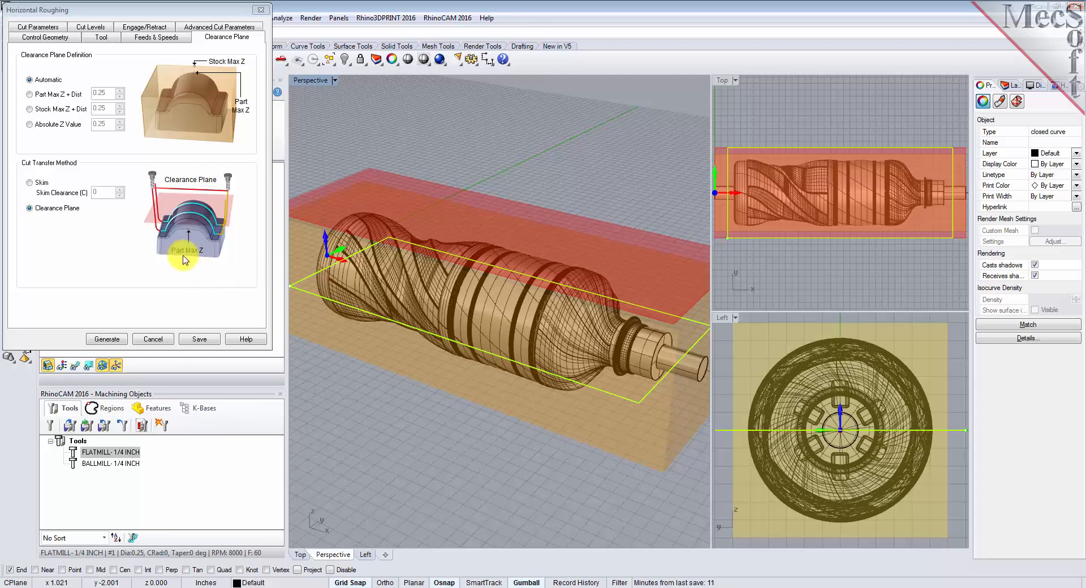
click(36, 28)
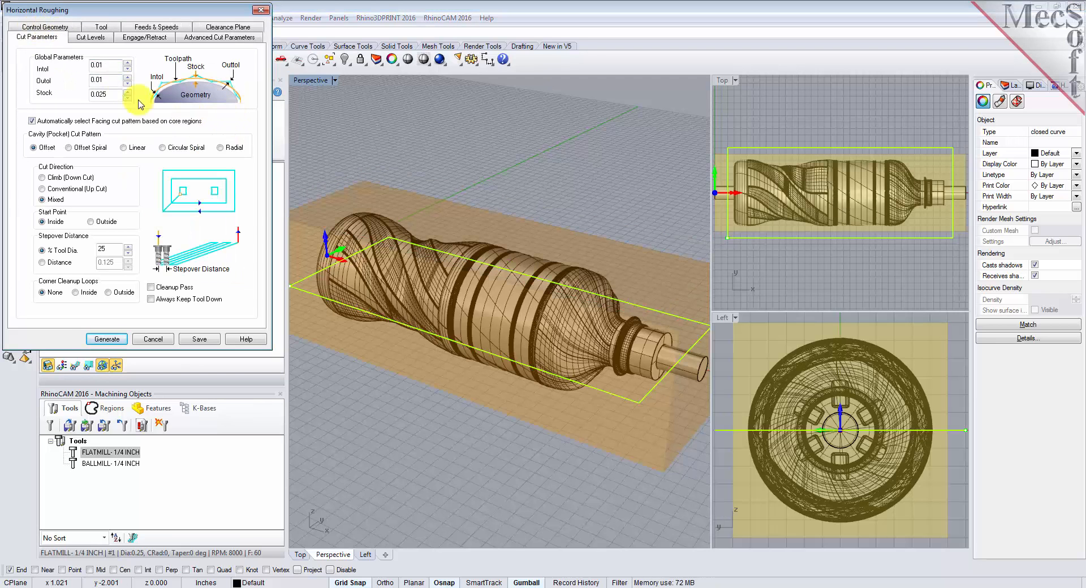
double_click(110, 80)
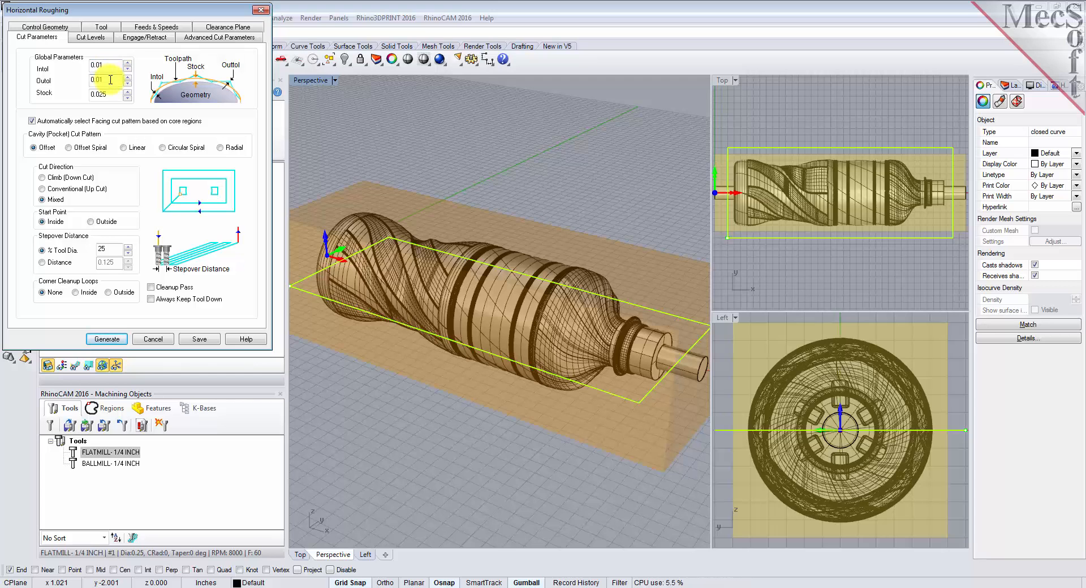
double_click(114, 94)
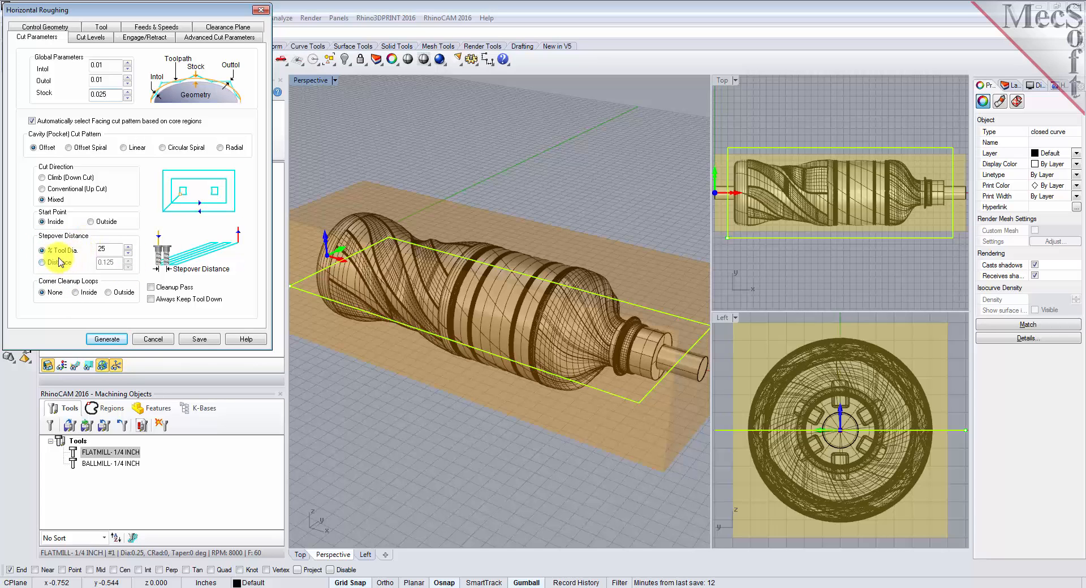
drag(113, 250, 83, 250)
text(40)
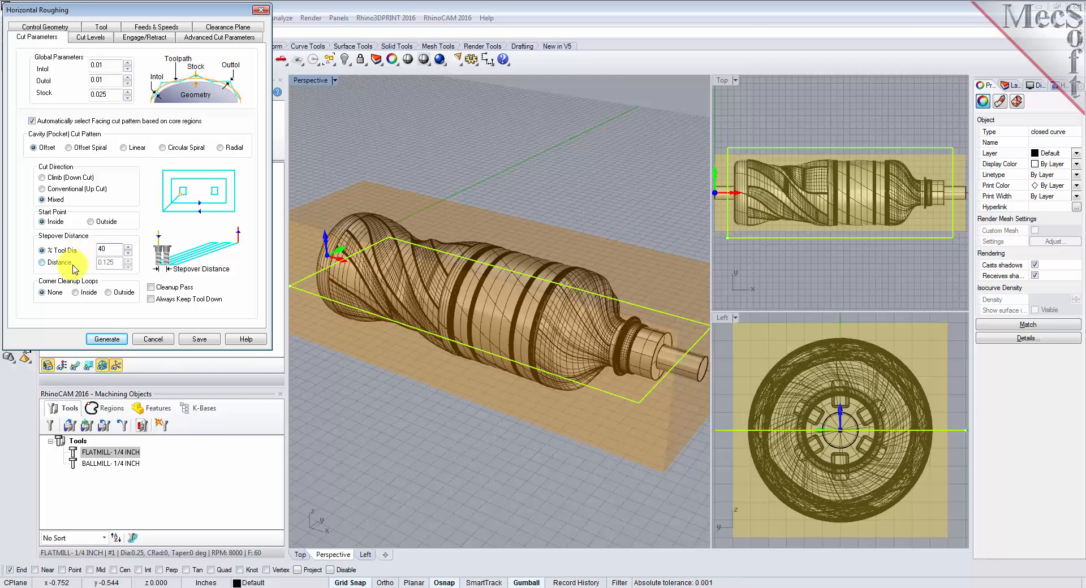
Enable the bottom cut level for the roughing operation and set it to -0, keeping the stepdown at 50% of the tool diameter
click(87, 38)
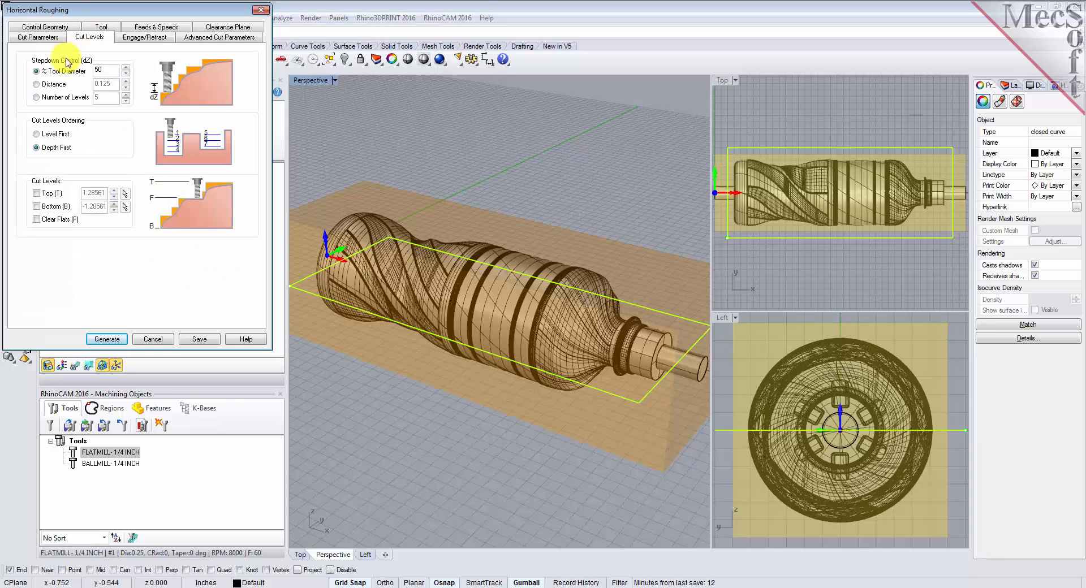
double_click(109, 68)
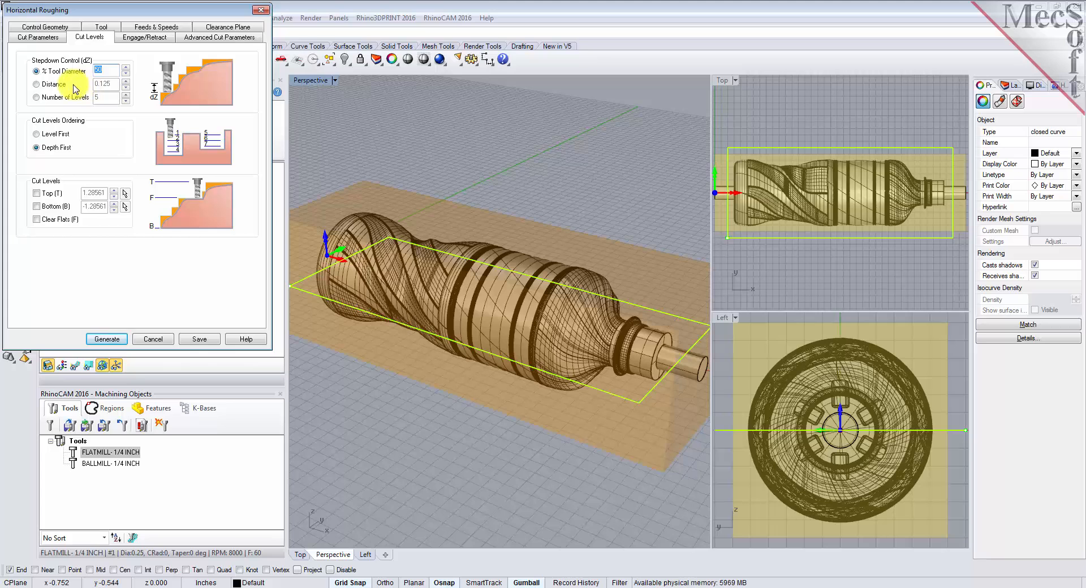
click(38, 38)
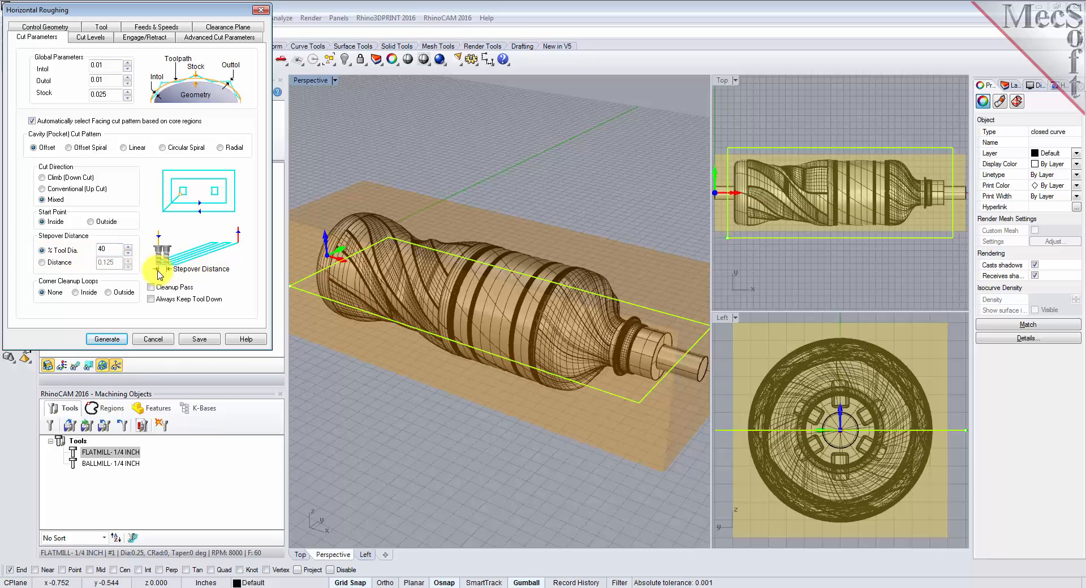
click(91, 38)
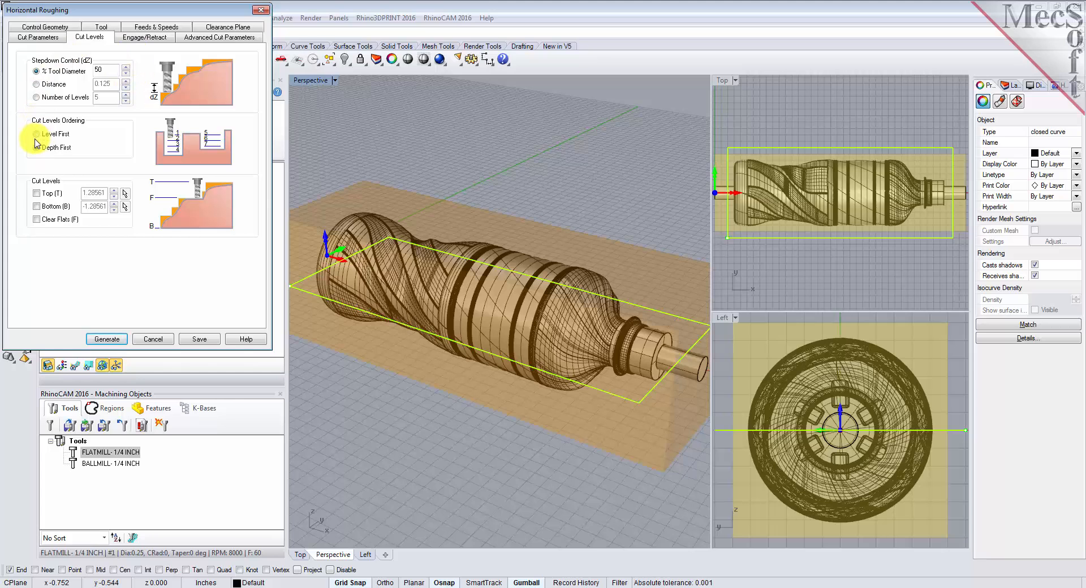
click(36, 206)
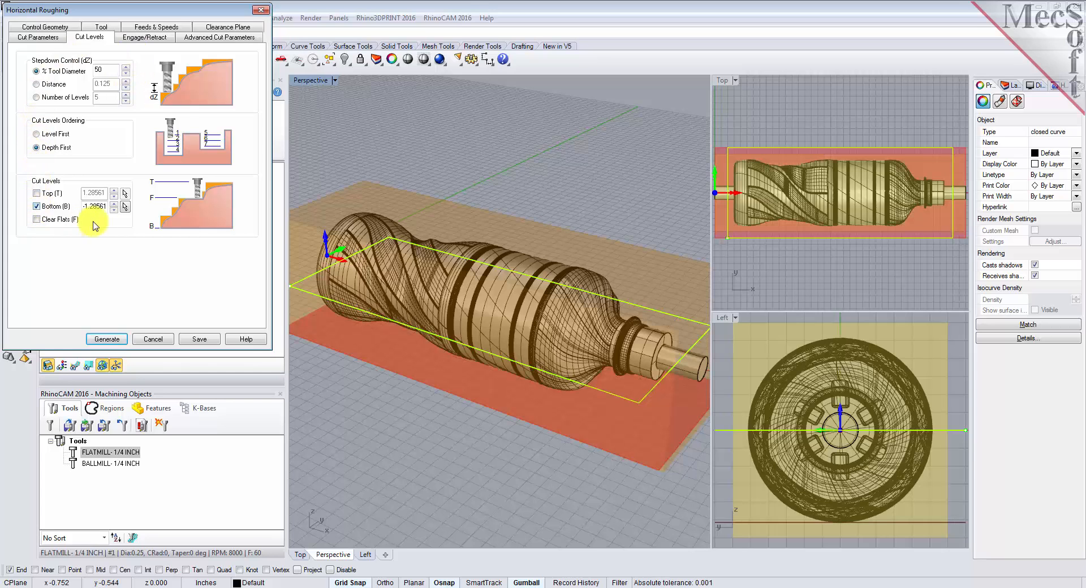
double_click(96, 207)
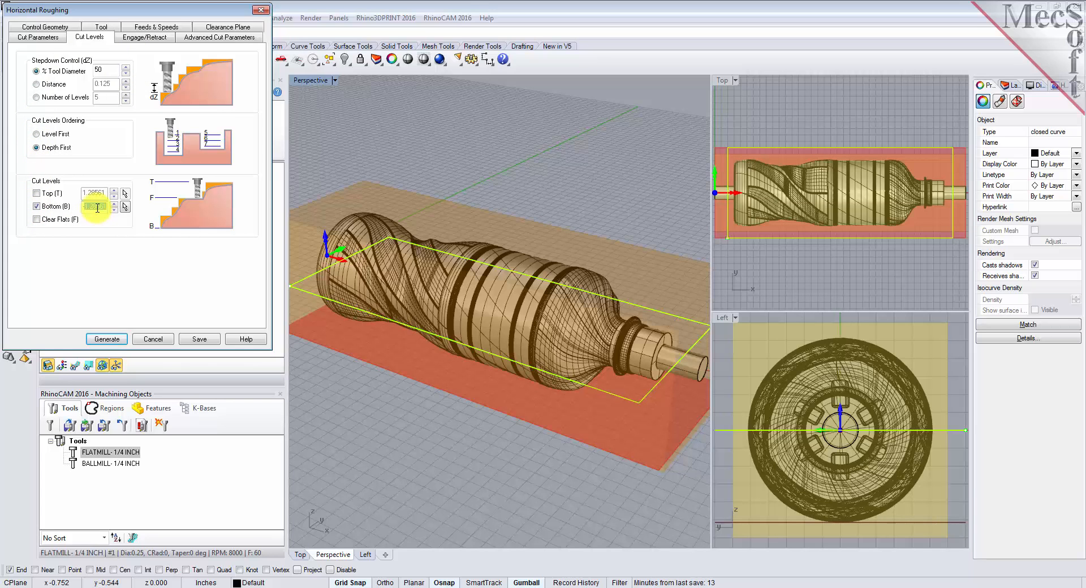
text(-0)
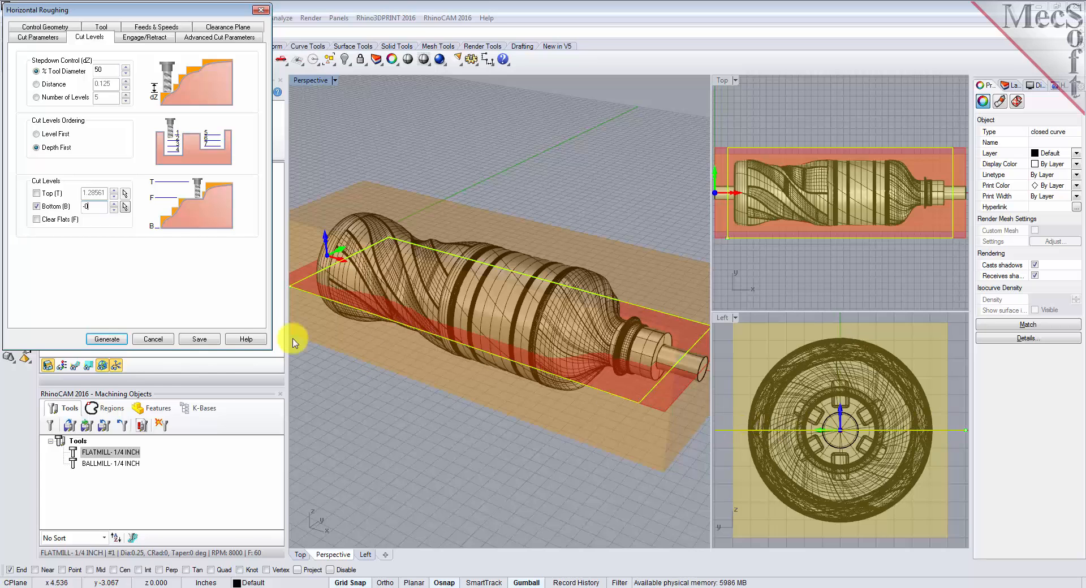
Check the ramp angle, previously-cut-area and linear extension settings for engage/retract, and generate the Horizontal Roughing toolpath
click(144, 38)
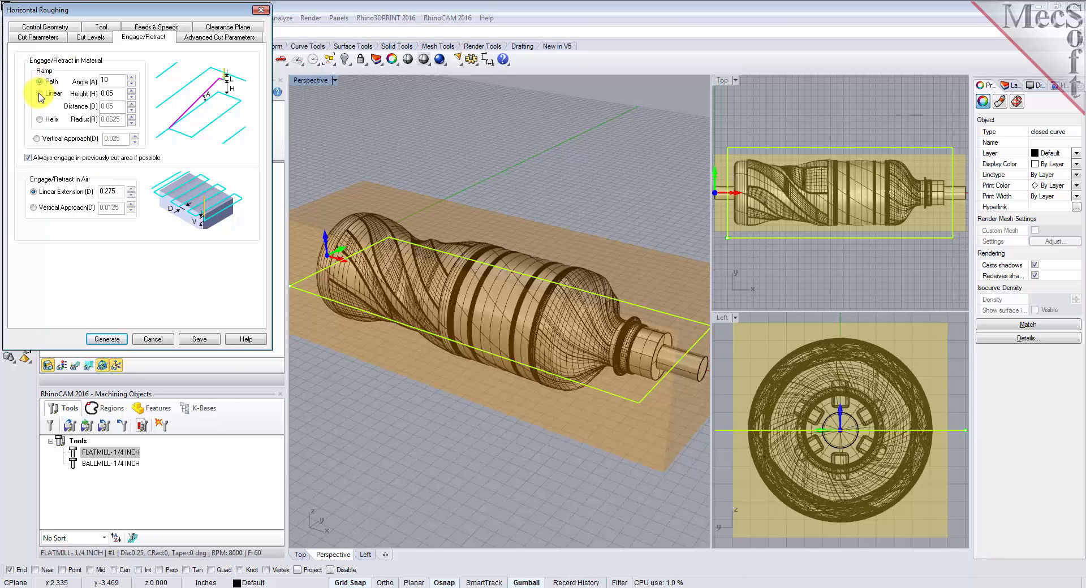
double_click(109, 80)
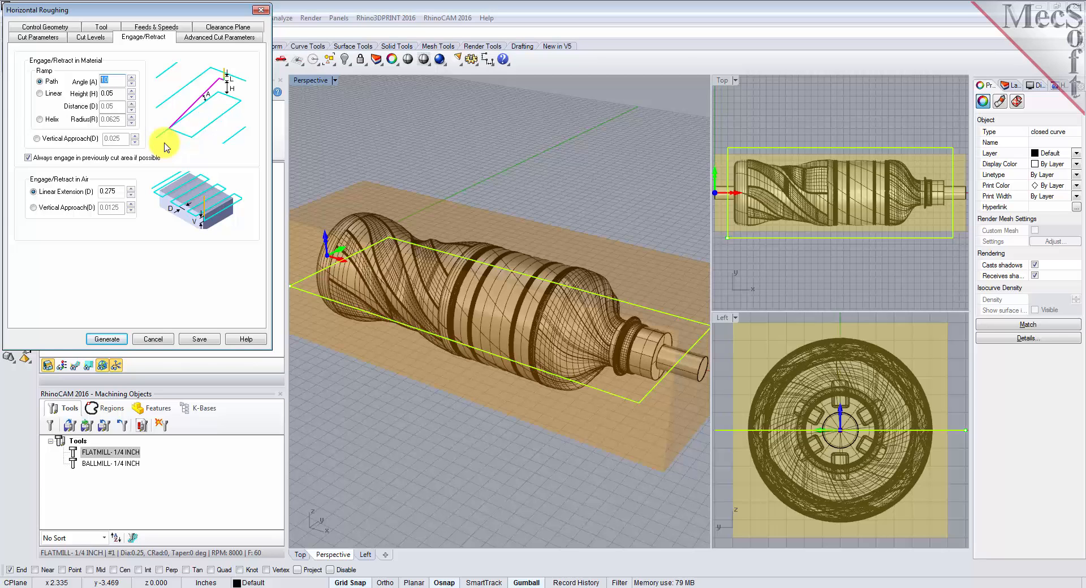
click(29, 158)
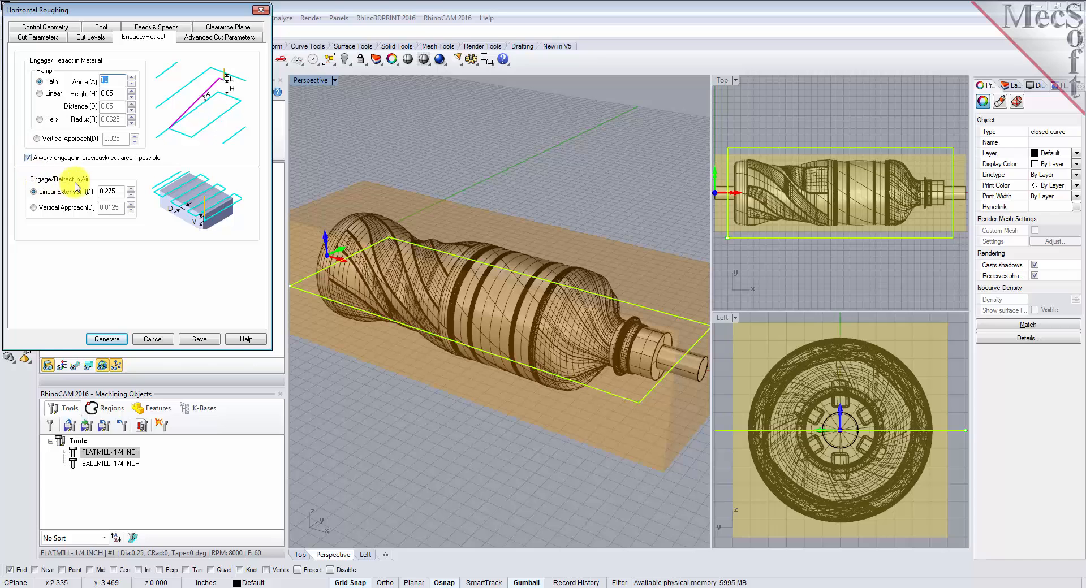
click(43, 192)
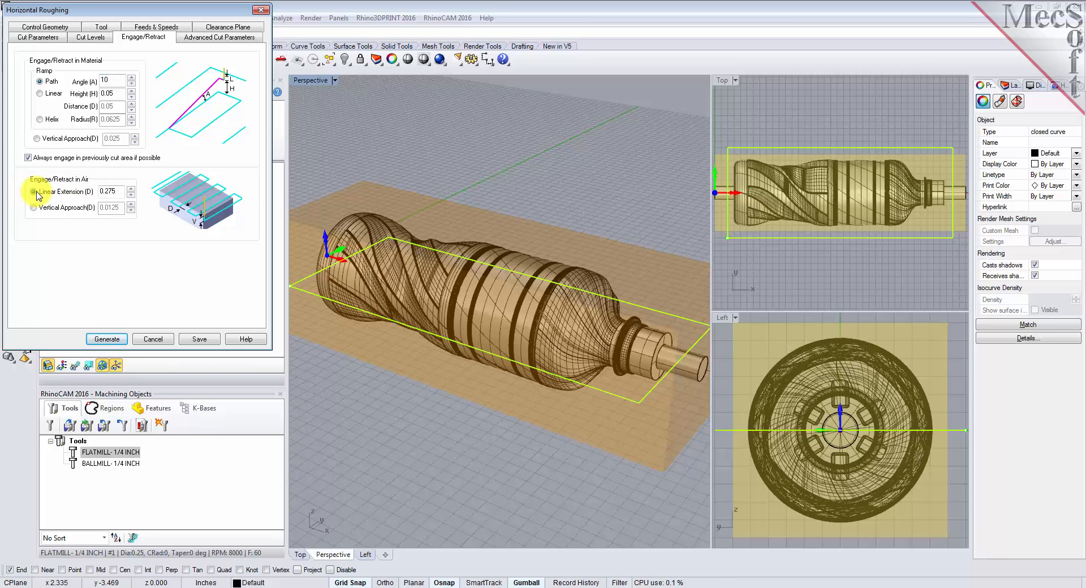
click(121, 191)
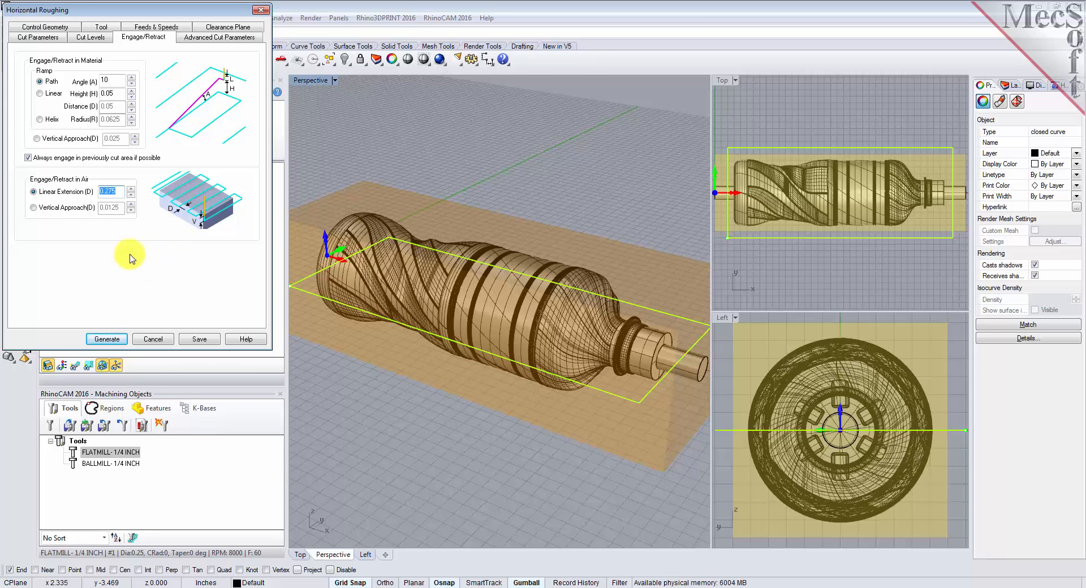
click(108, 340)
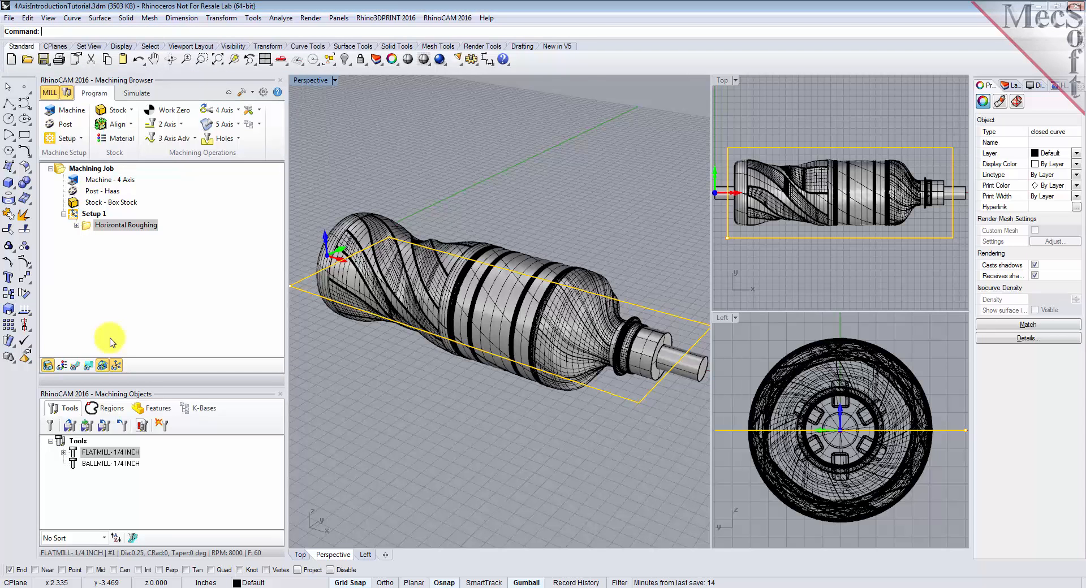
Display the generated Horizontal Roughing toolpath on the bottle model and inspect it
click(75, 366)
click(77, 369)
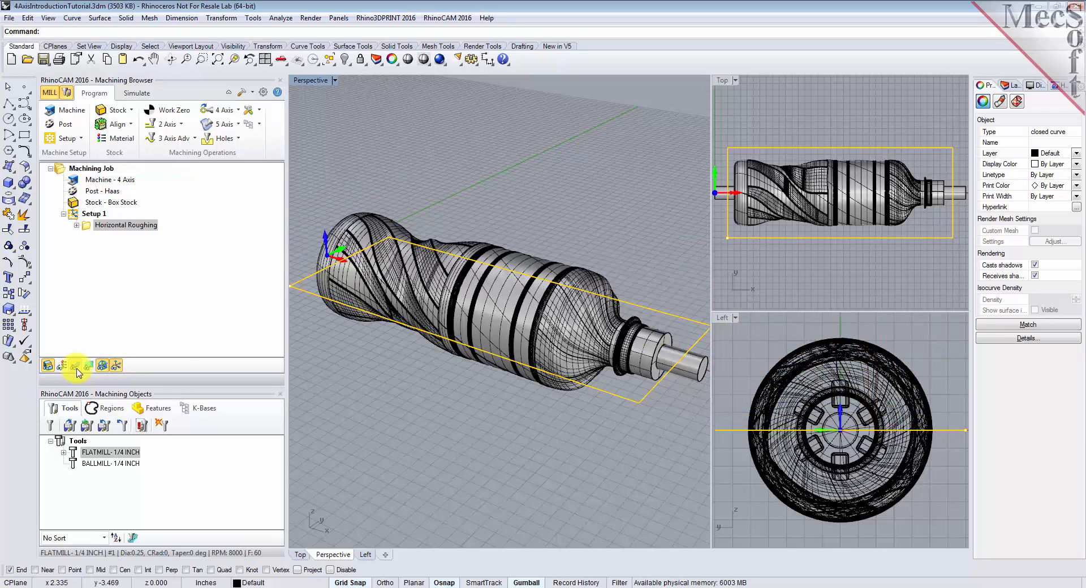
click(77, 369)
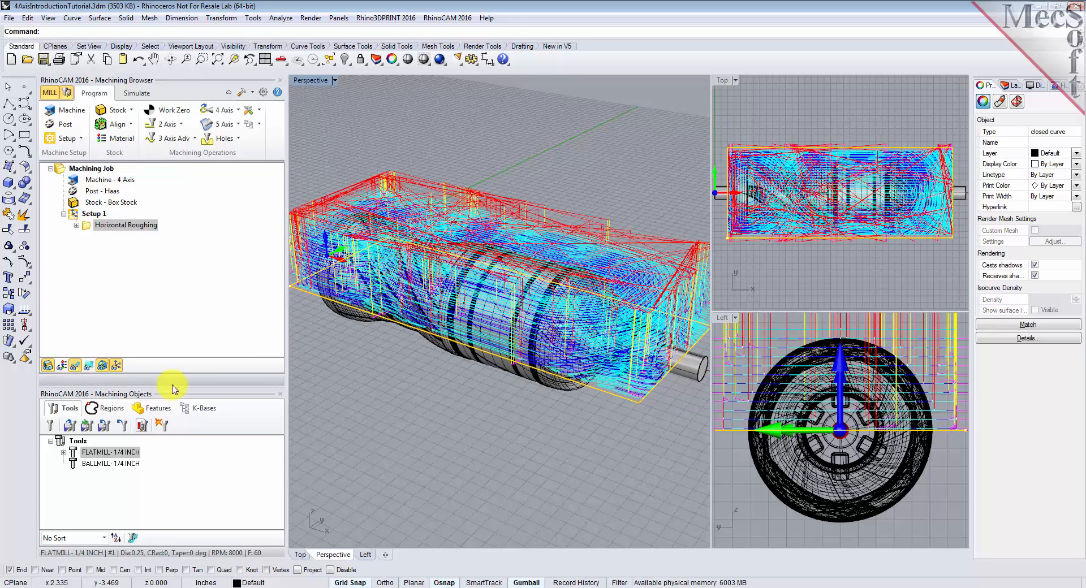
mouse_move(567, 354)
right_down()
mouse_move(494, 350)
mouse_move(451, 323)
mouse_move(460, 448)
mouse_move(465, 358)
mouse_move(566, 353)
right_up()
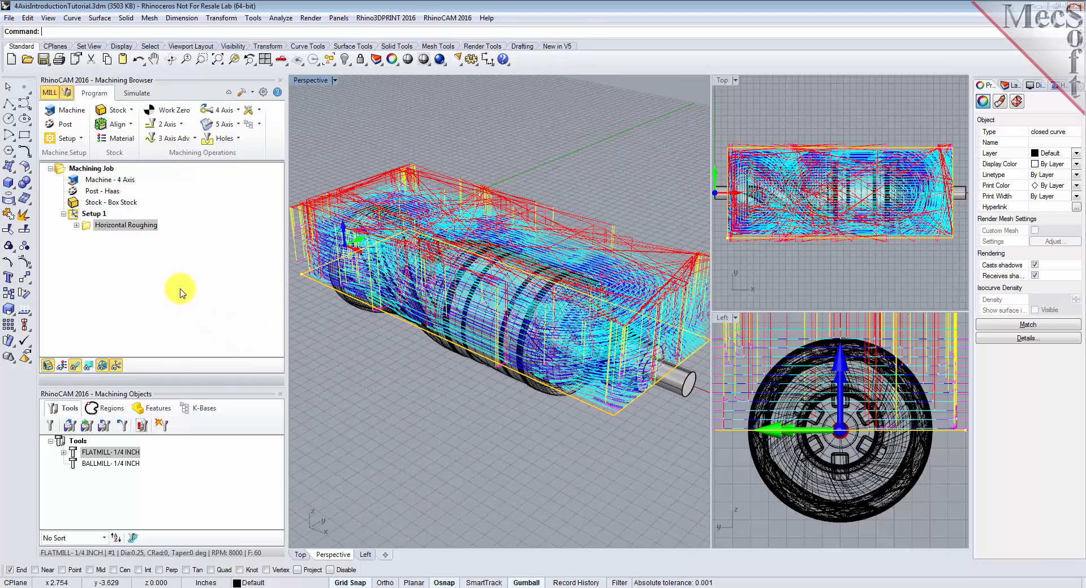
Check the simulation model, accuracy and stock transparency settings in the simulation preferences
click(136, 94)
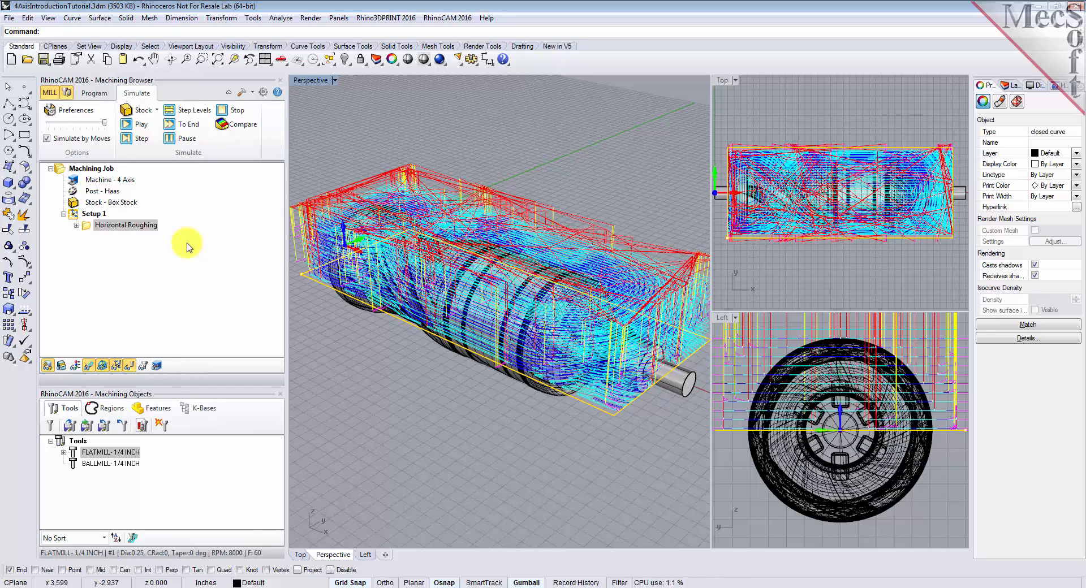
click(84, 117)
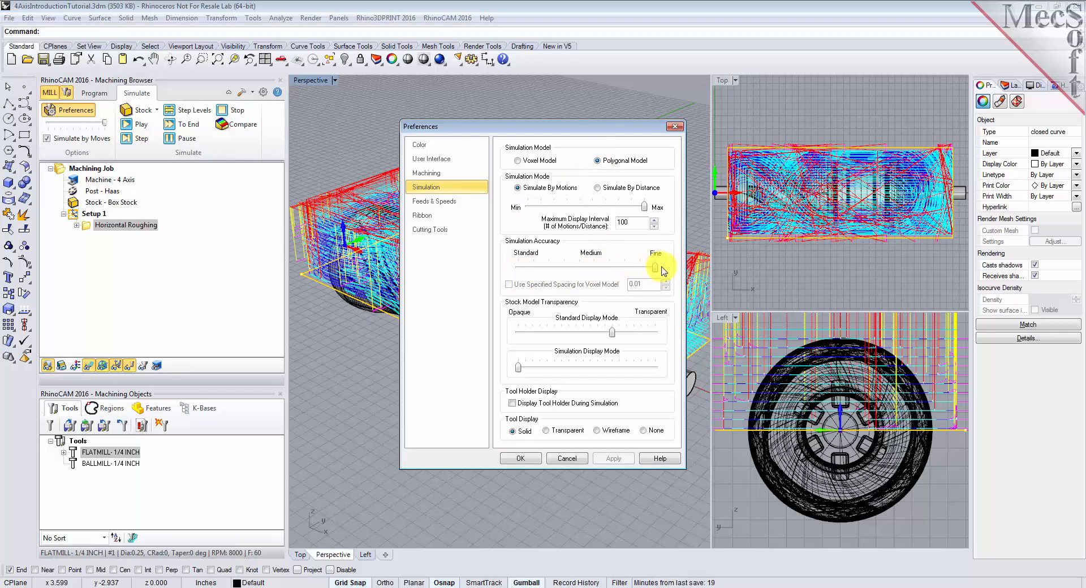
click(520, 458)
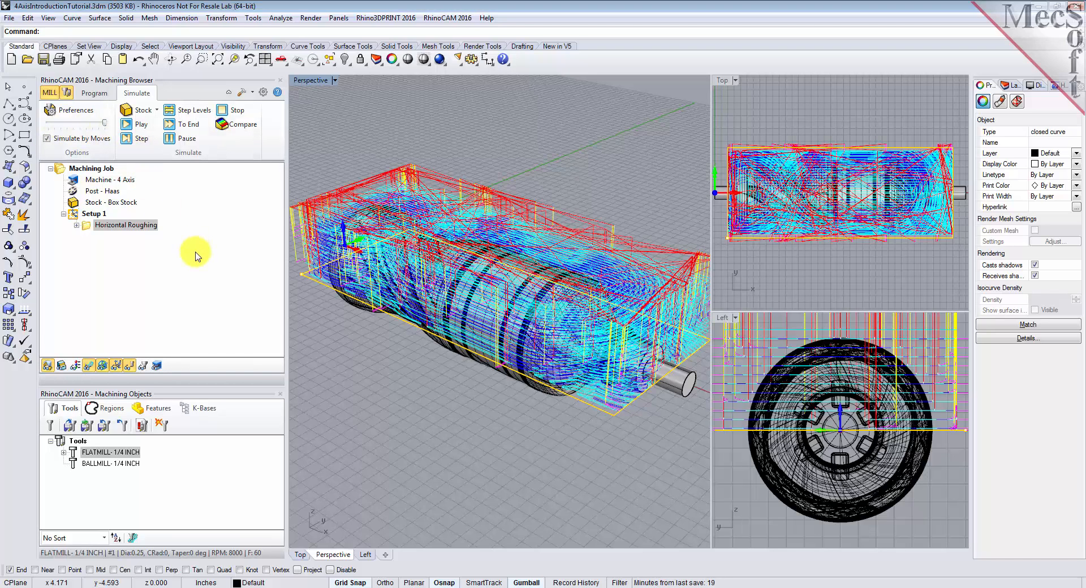
Simulate the Horizontal Roughing operation with the stock shown, hide its toolpath, and inspect the cut stock
click(86, 226)
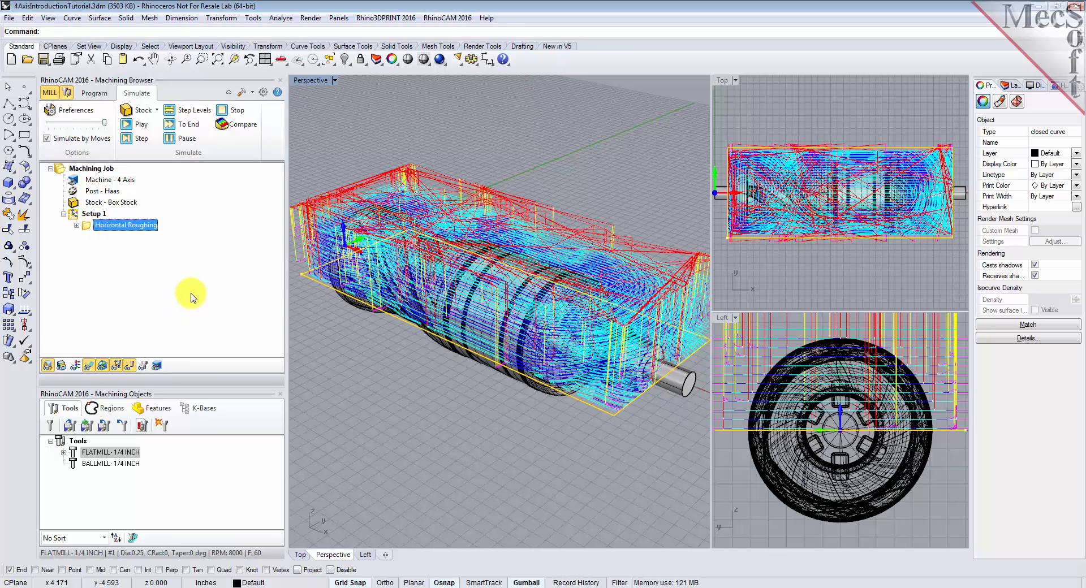
click(61, 367)
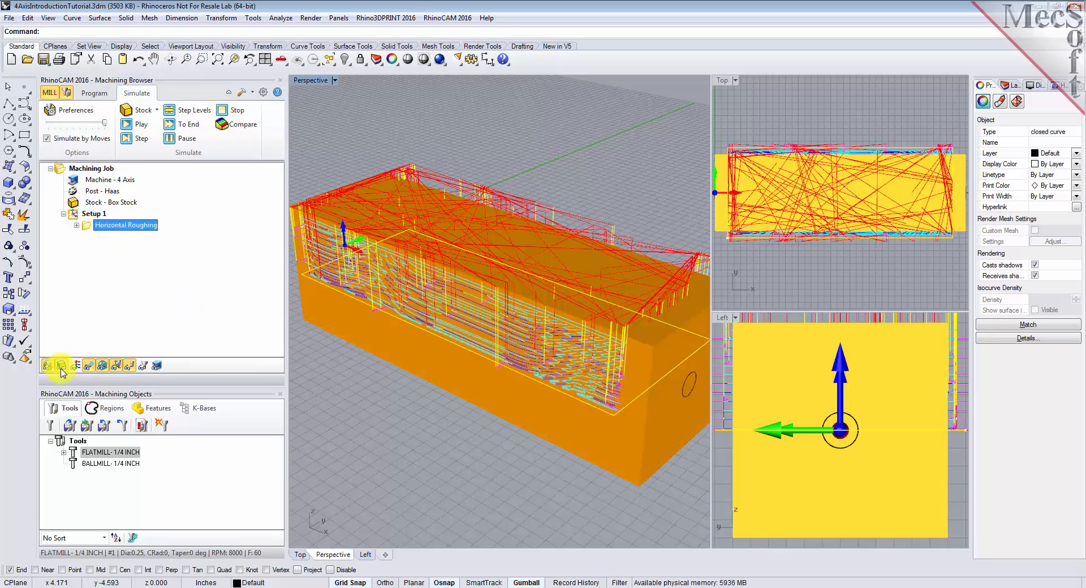
click(146, 126)
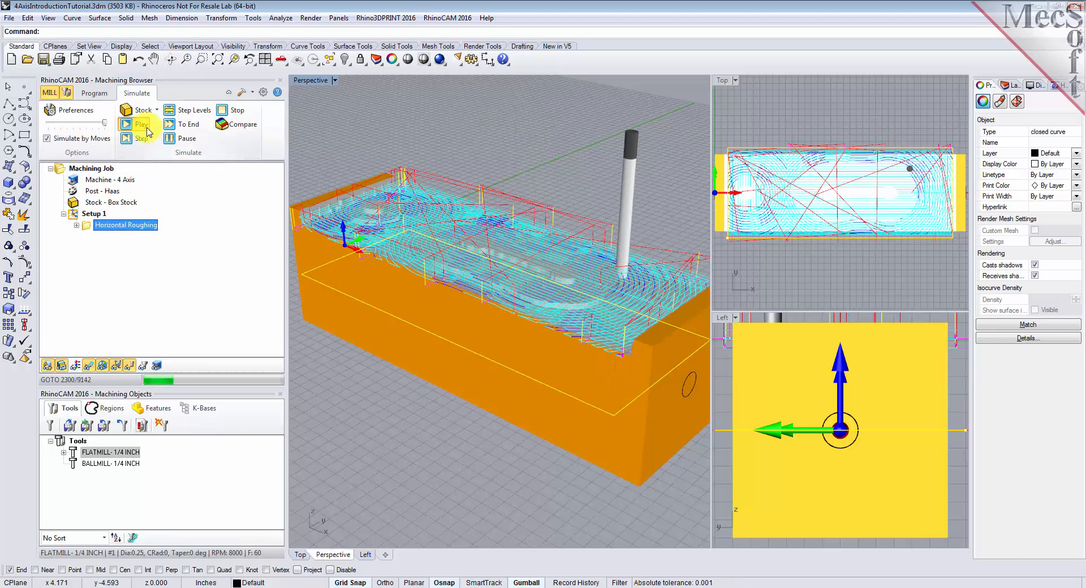
click(89, 365)
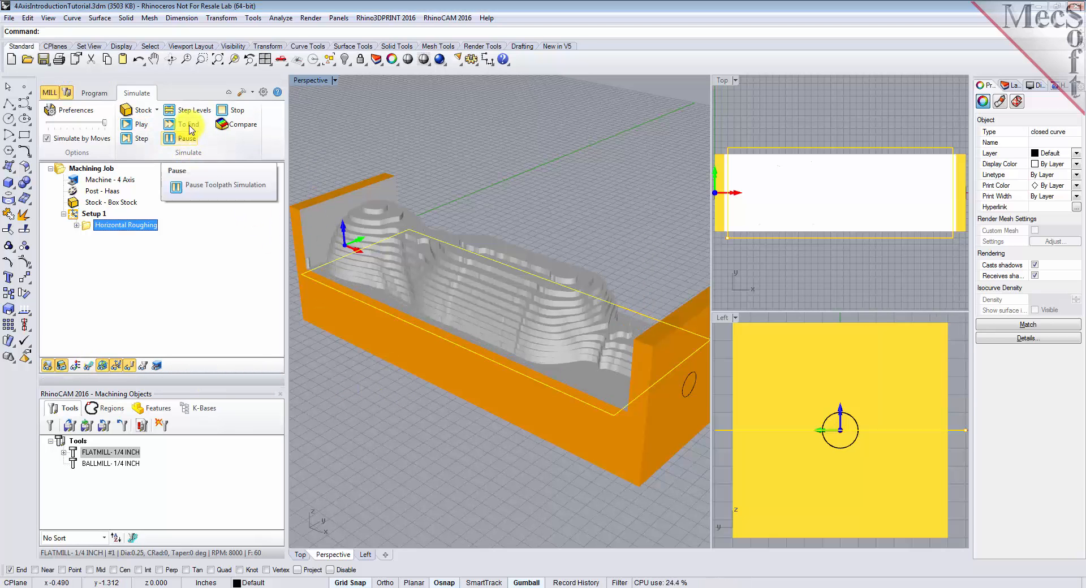
mouse_move(577, 448)
right_down()
mouse_move(512, 463)
mouse_move(460, 453)
mouse_move(530, 396)
mouse_move(579, 461)
mouse_move(608, 436)
mouse_move(611, 548)
mouse_move(559, 494)
mouse_move(562, 426)
mouse_move(571, 455)
mouse_move(586, 446)
right_up()
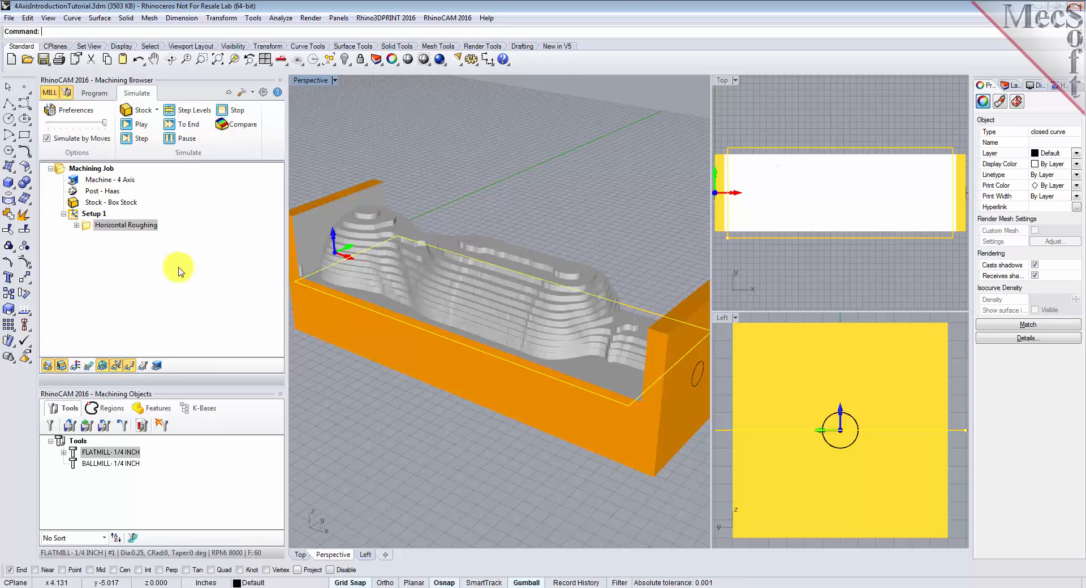
Add a Rotate Table setup after Setup 1 with a counter clockwise table rotation angle of 180
click(94, 92)
click(76, 214)
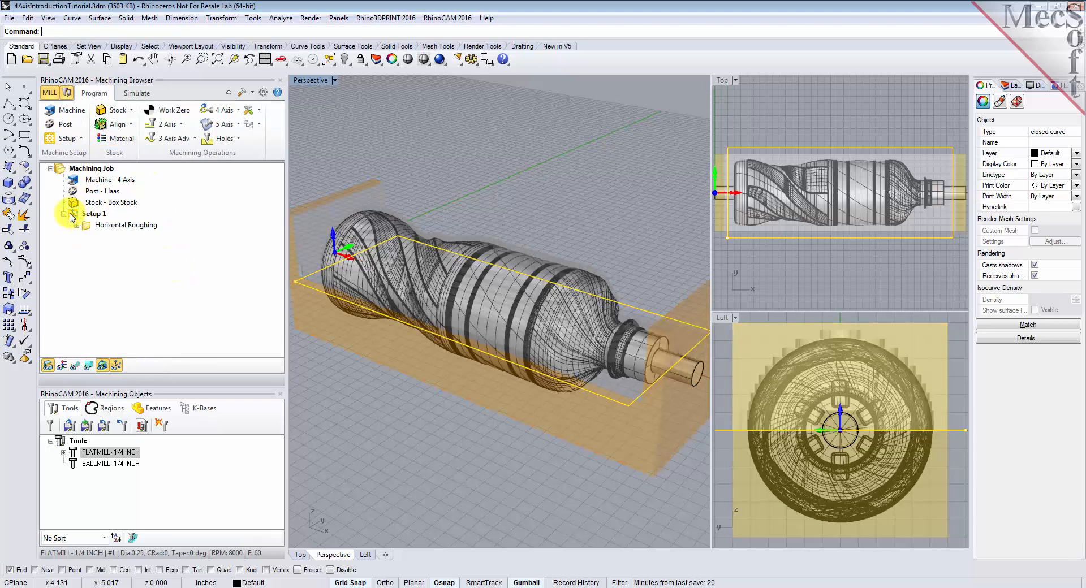
click(82, 140)
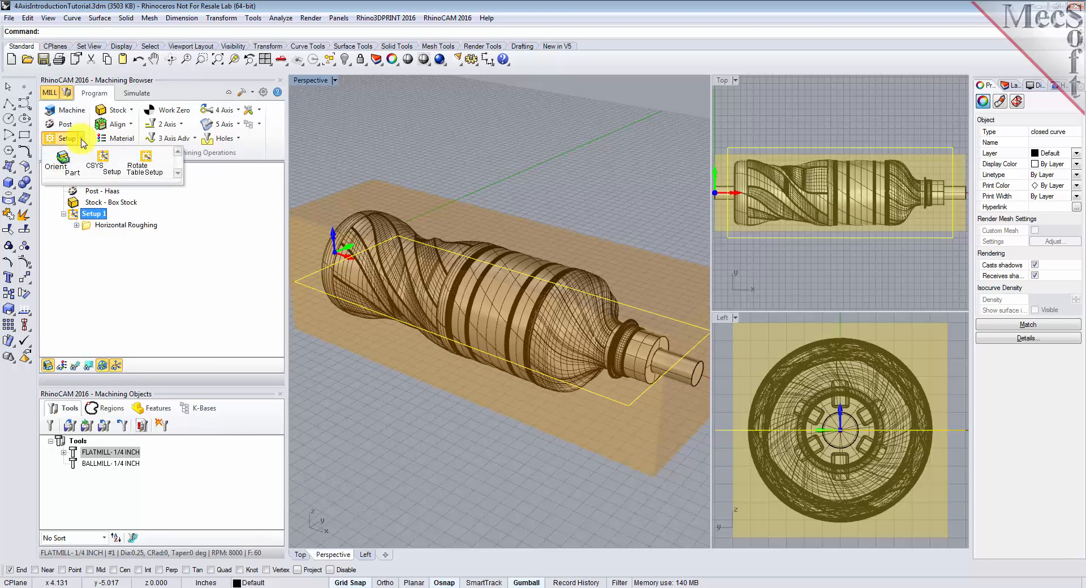
click(146, 169)
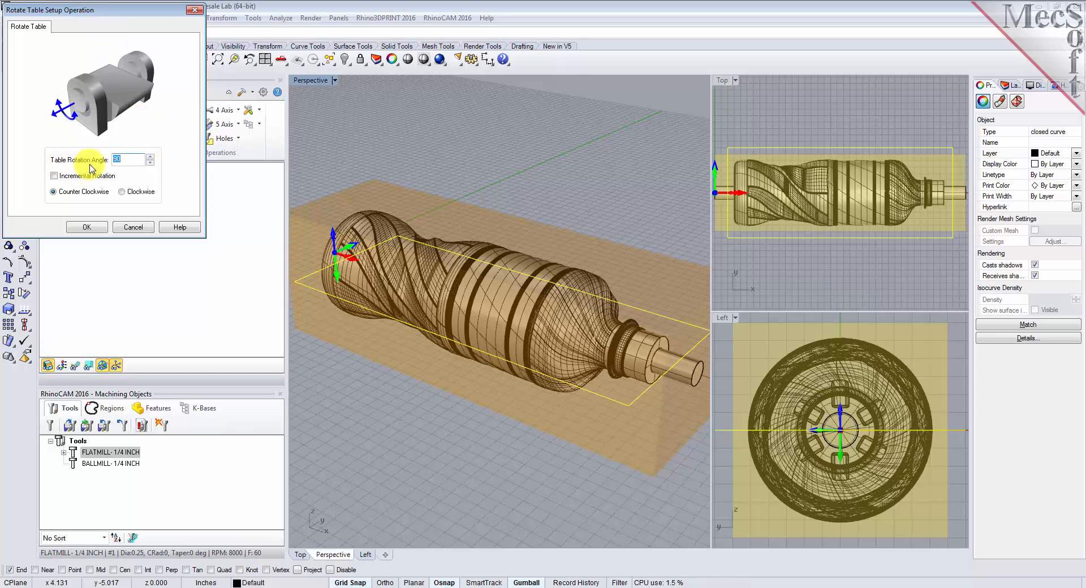
click(123, 157)
drag(123, 158, 99, 158)
text(180)
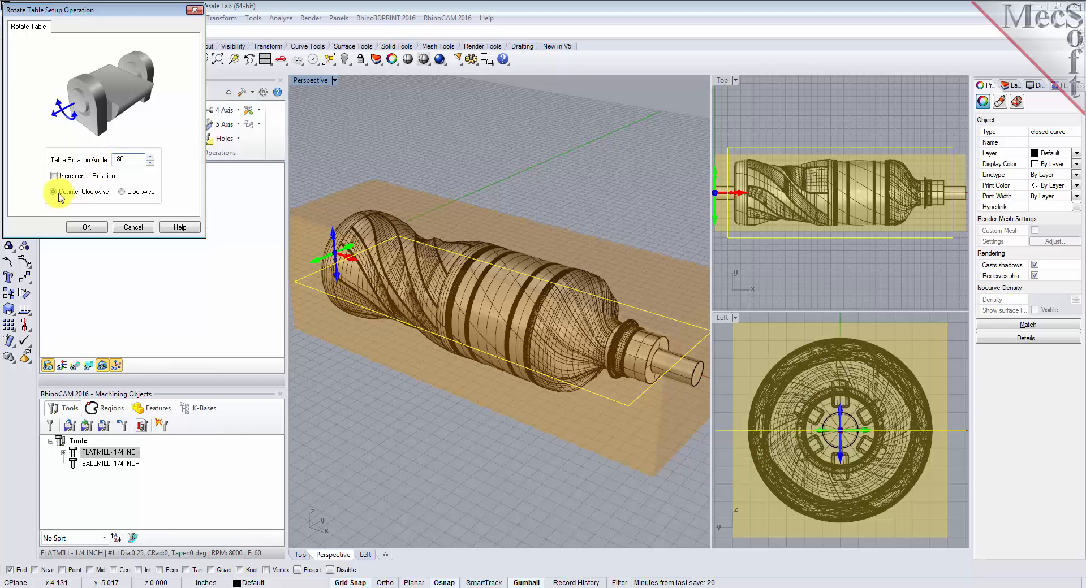
click(86, 227)
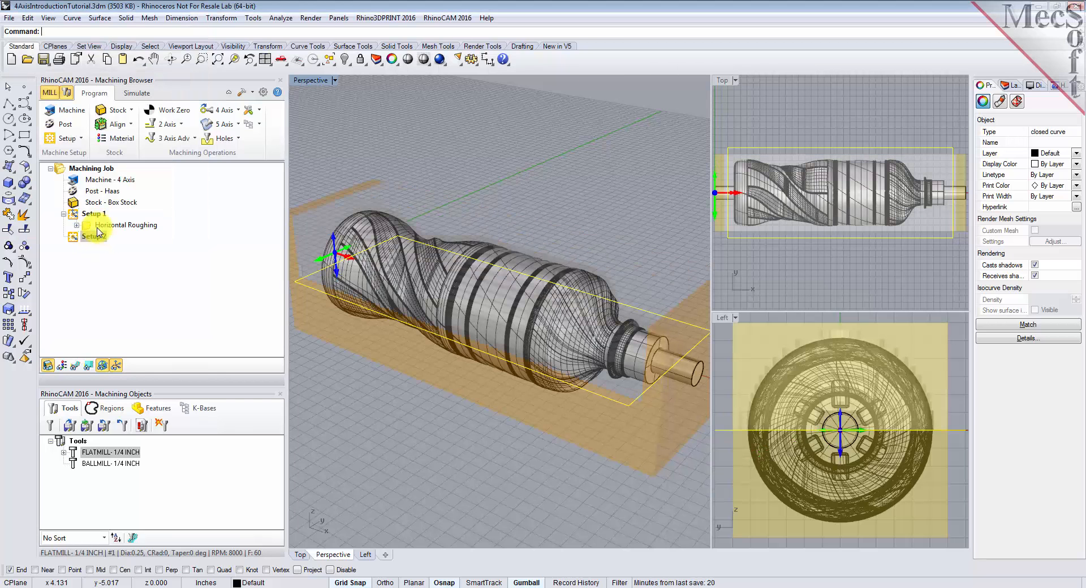
click(85, 236)
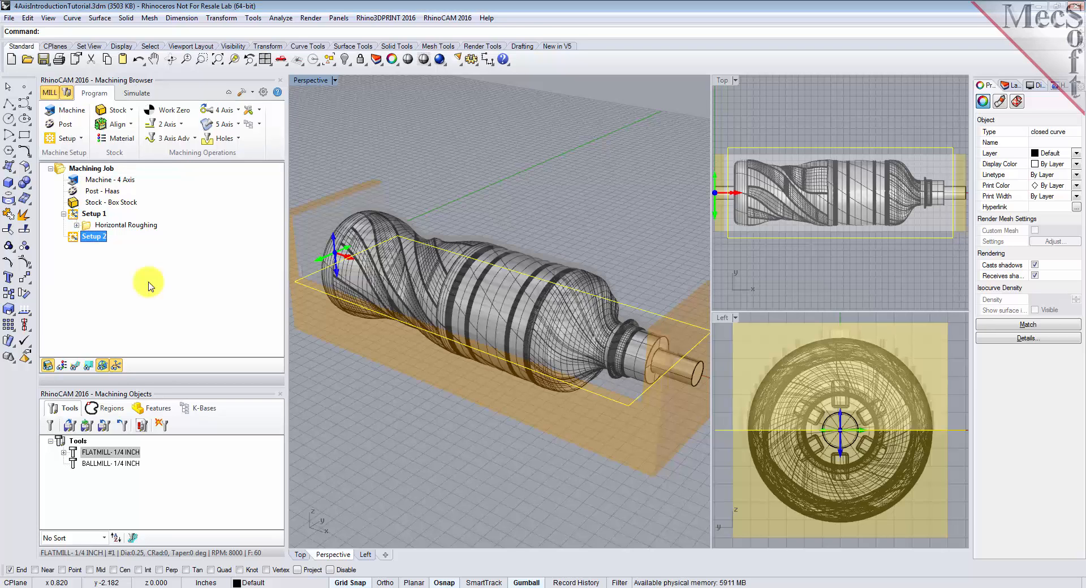
Copy the Horizontal Roughing operation from Setup 1 and paste it into Setup 2
click(87, 226)
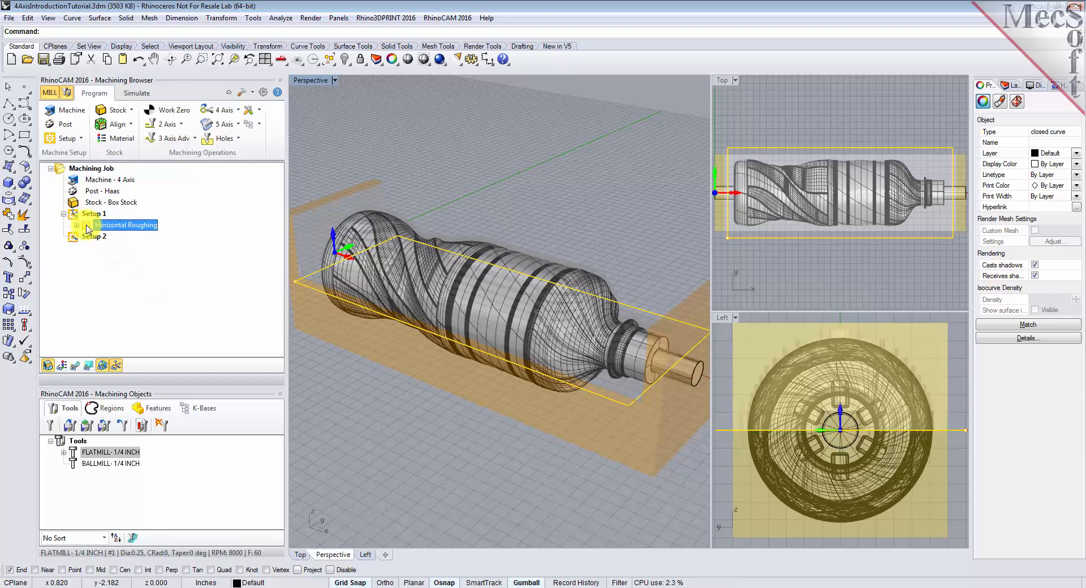
right_click(88, 229)
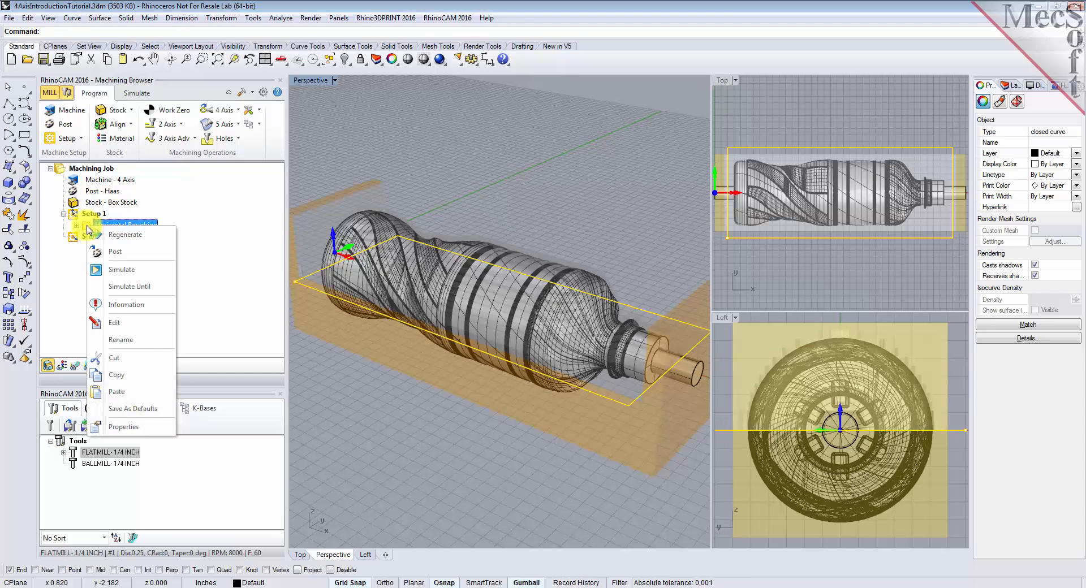
click(158, 375)
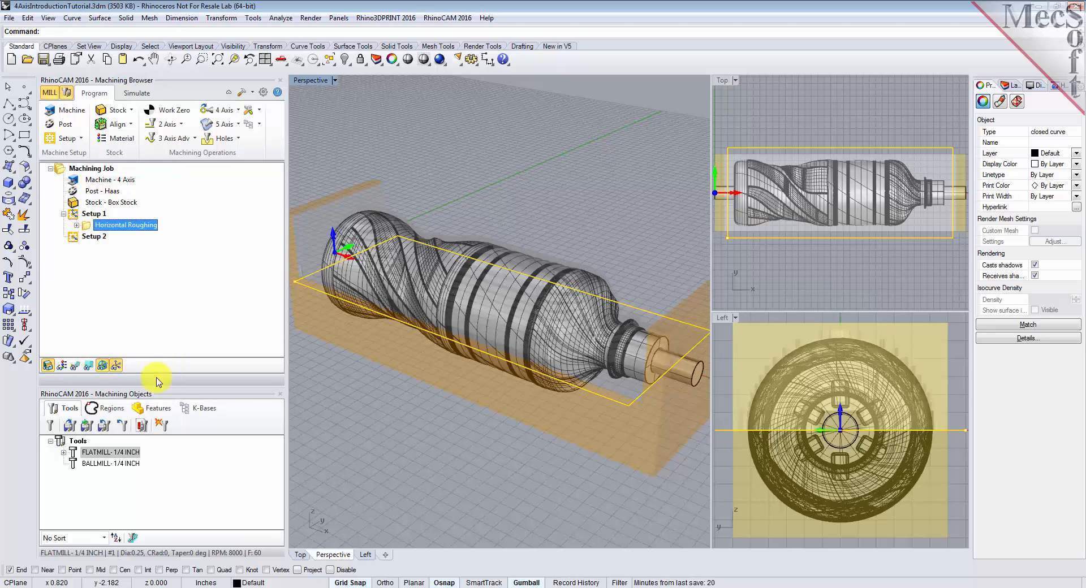
click(74, 239)
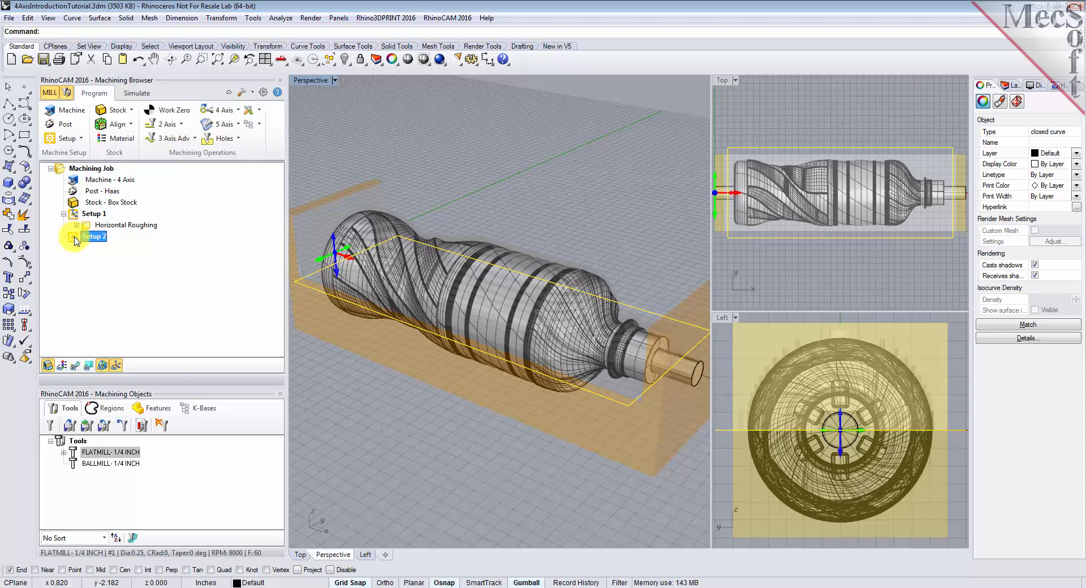
right_click(75, 242)
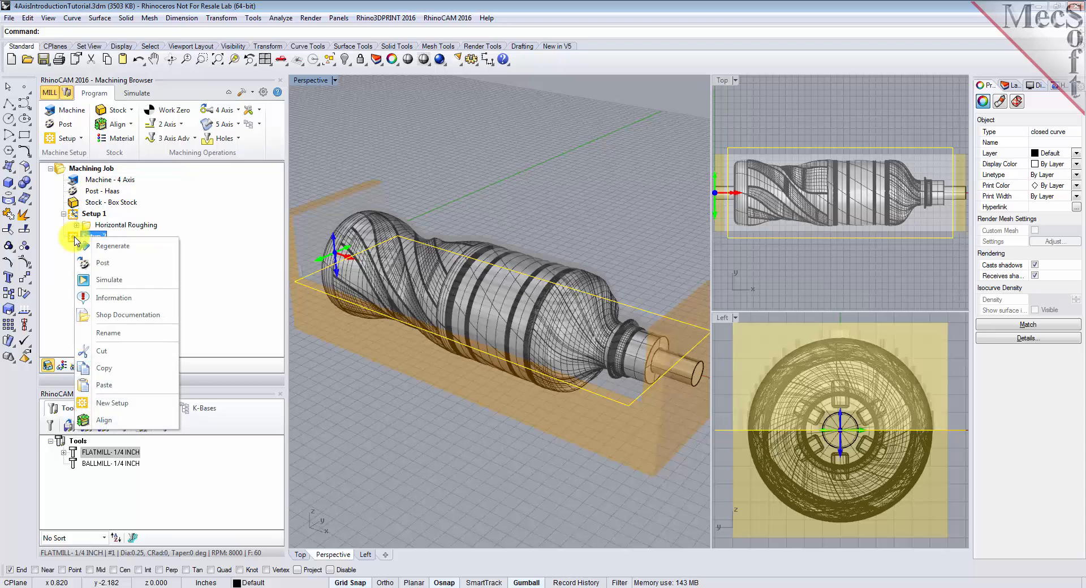
click(138, 385)
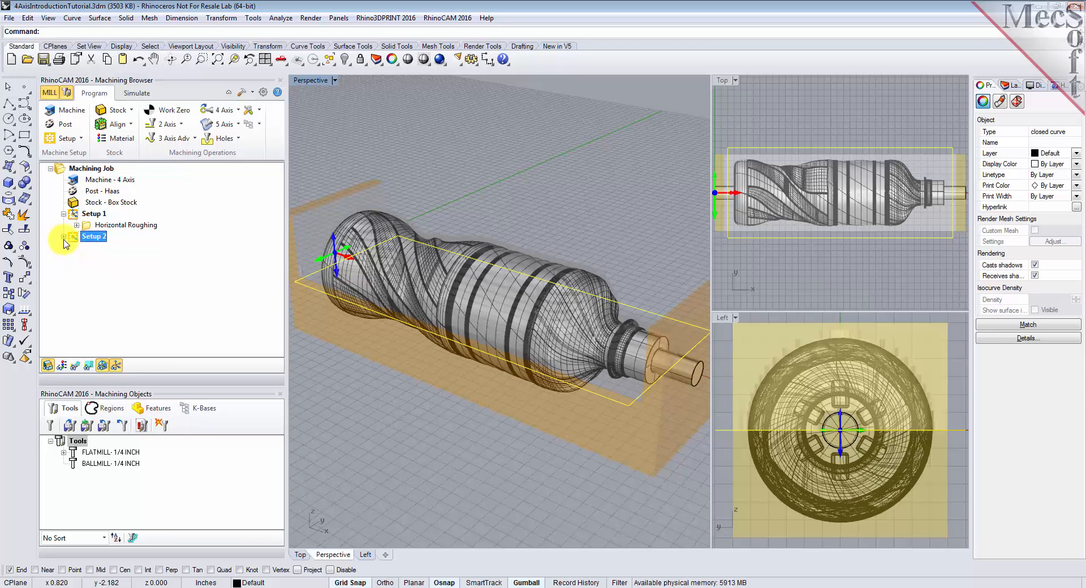
Regenerate the toolpath of the pasted Horizontal Roughing operation in Setup 2
click(89, 250)
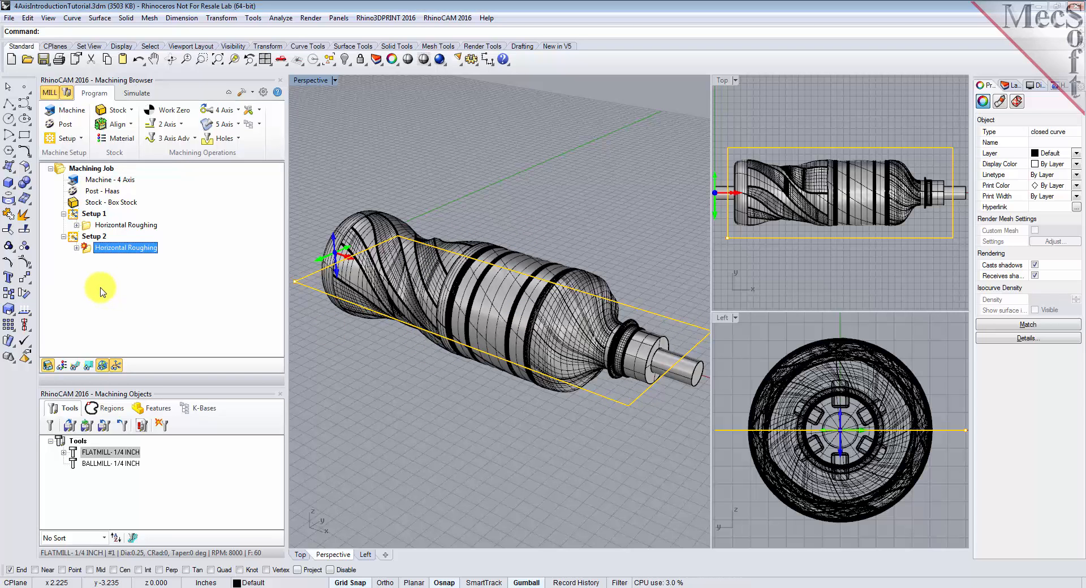
right_click(90, 254)
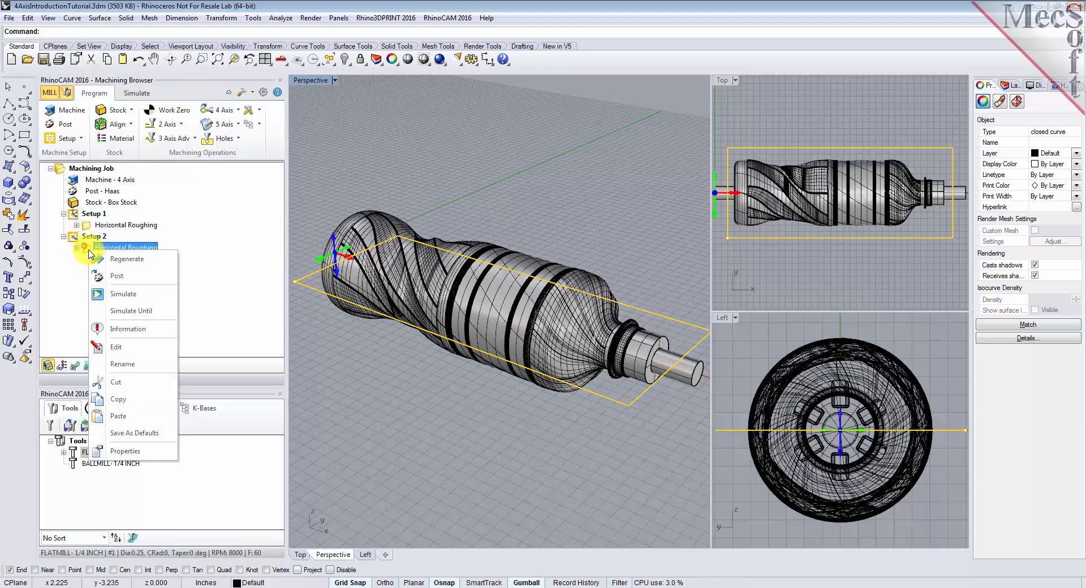
click(169, 262)
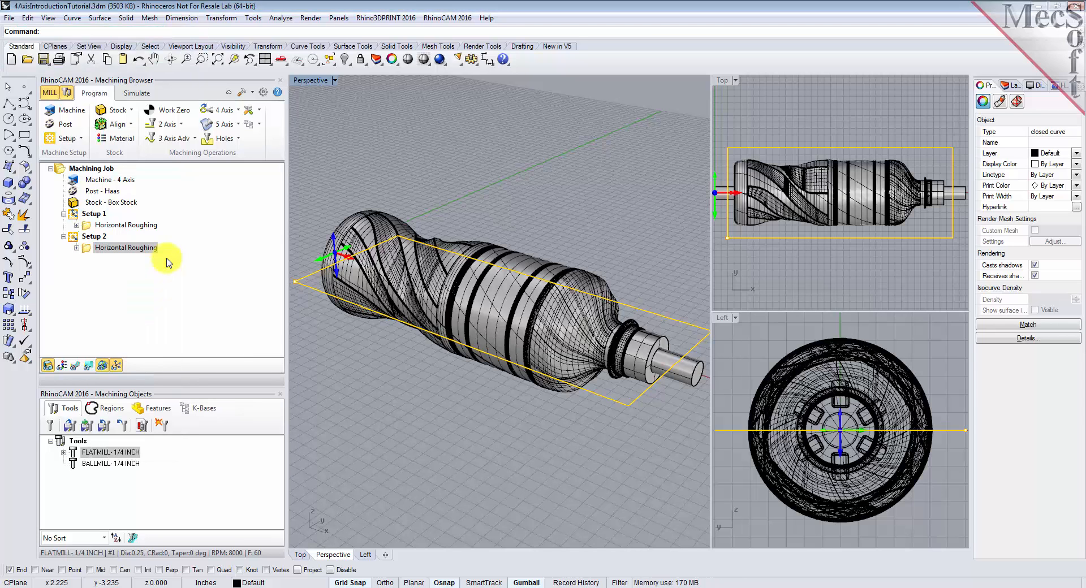
Simulate the Horizontal Roughing operation of Setup 2 through to its end and inspect the cut stock
click(137, 92)
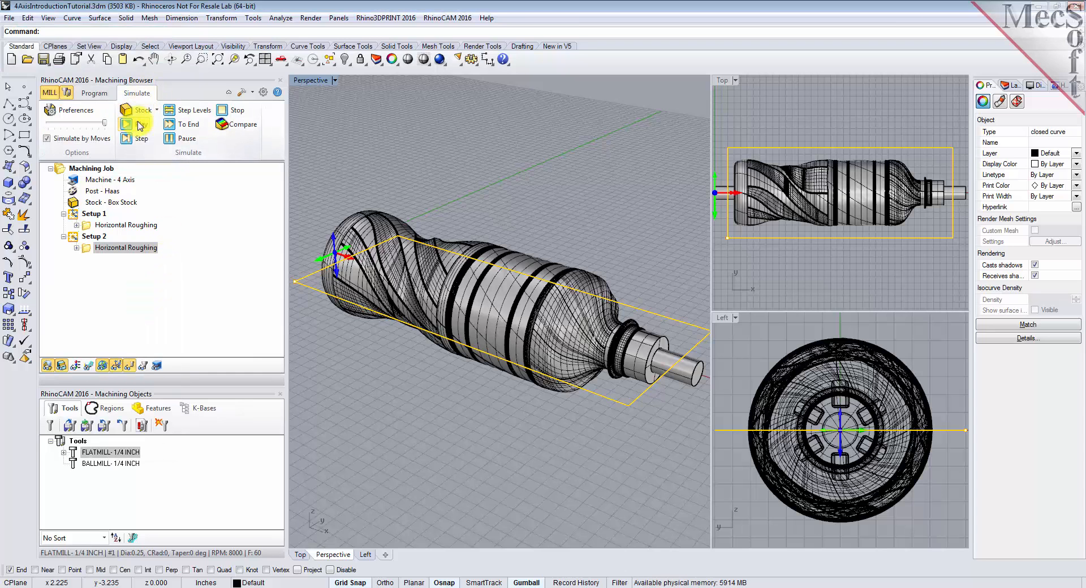
click(140, 125)
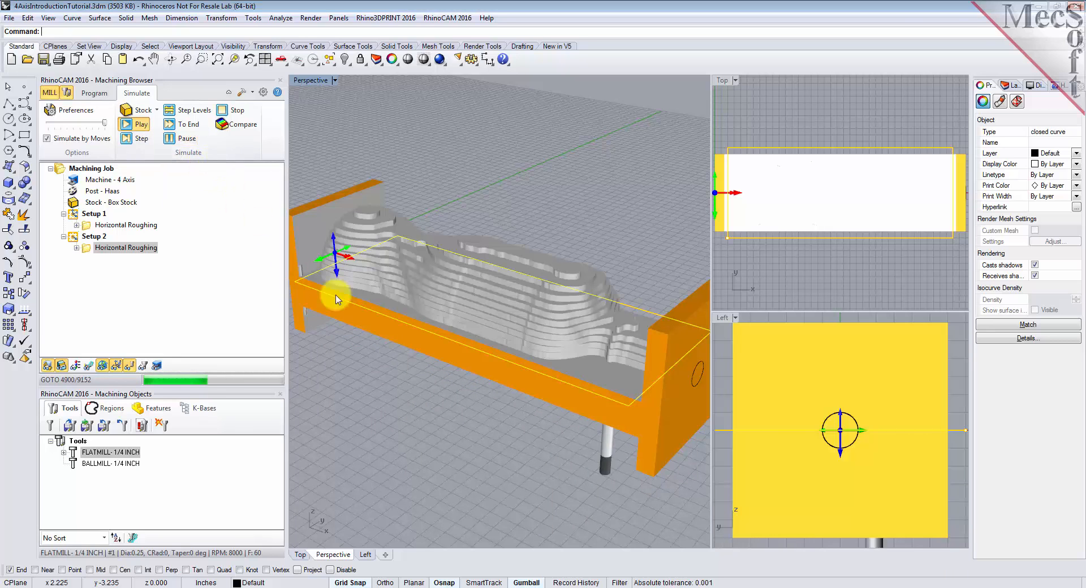
click(181, 124)
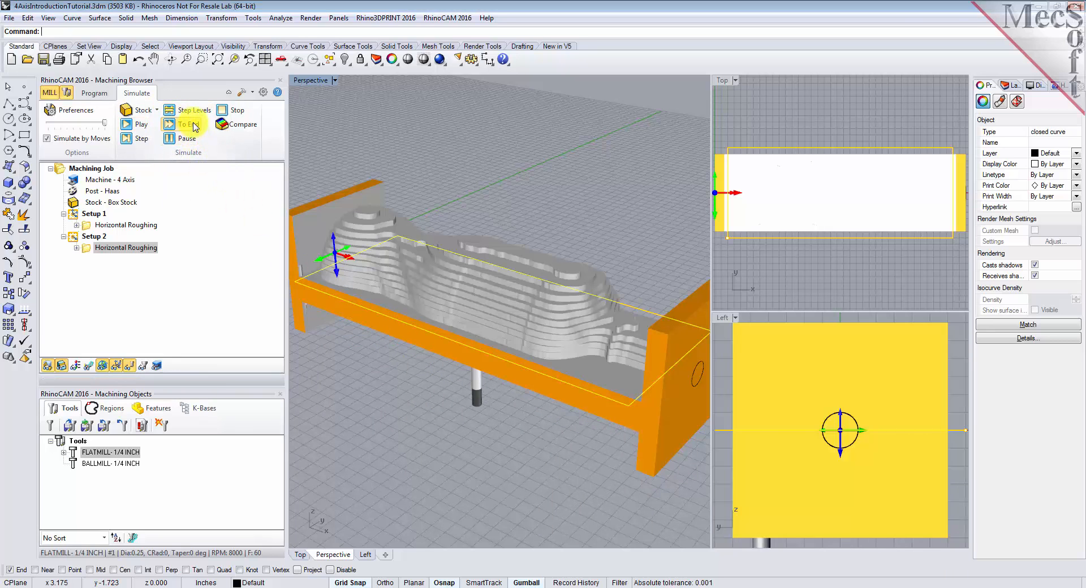
right_drag(511, 308, 537, 390)
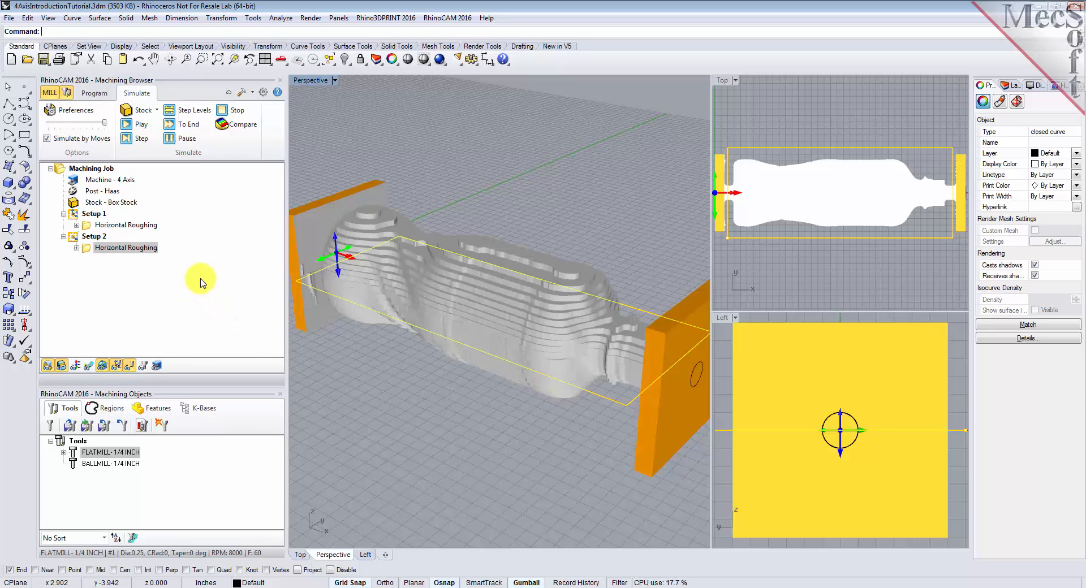
Add another Rotate Table setup after Setup 2 with a counter clockwise table rotation angle of 0
click(91, 93)
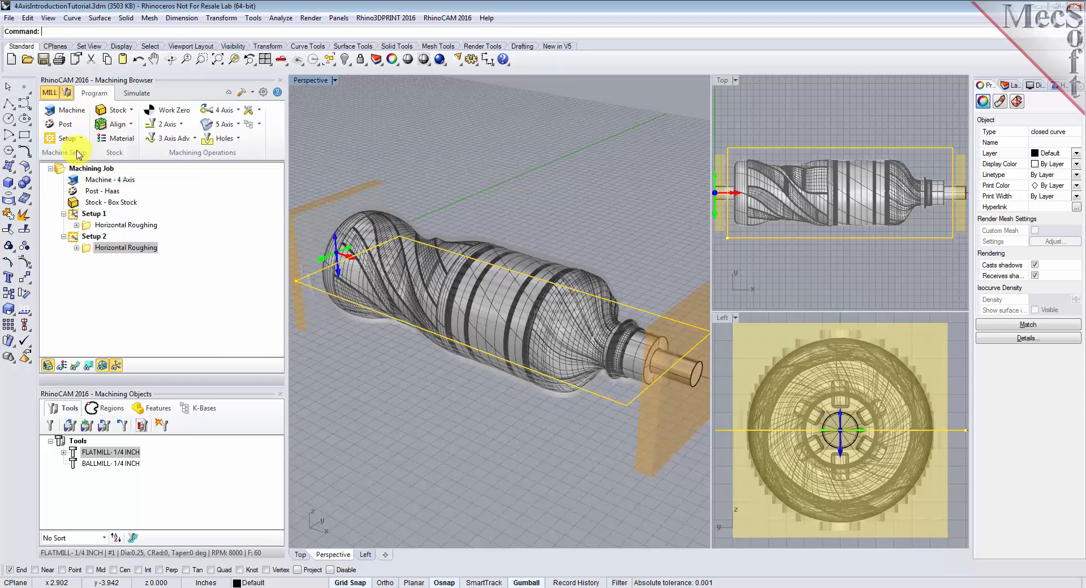
click(80, 139)
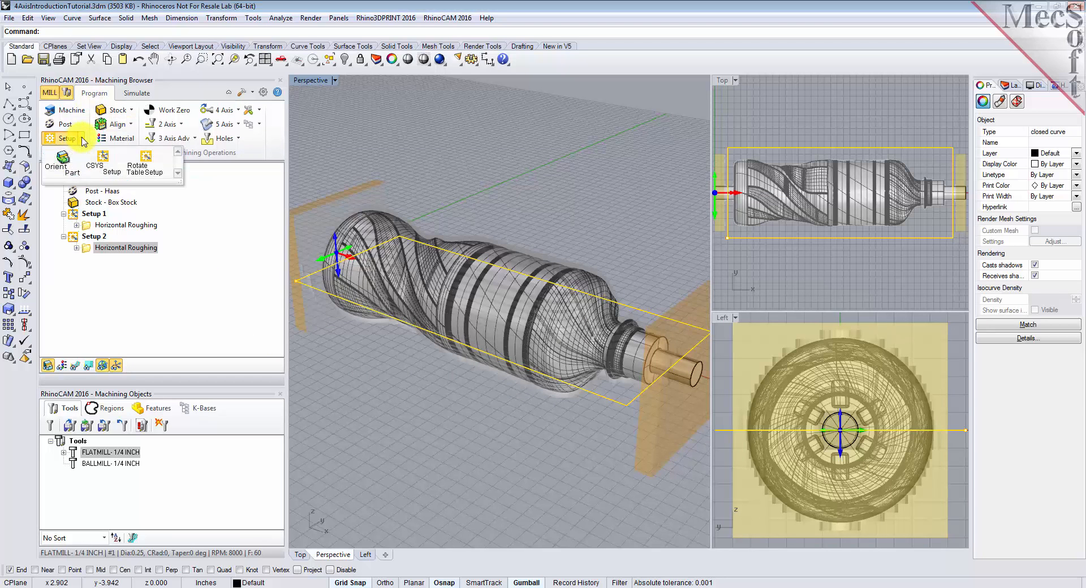
click(162, 173)
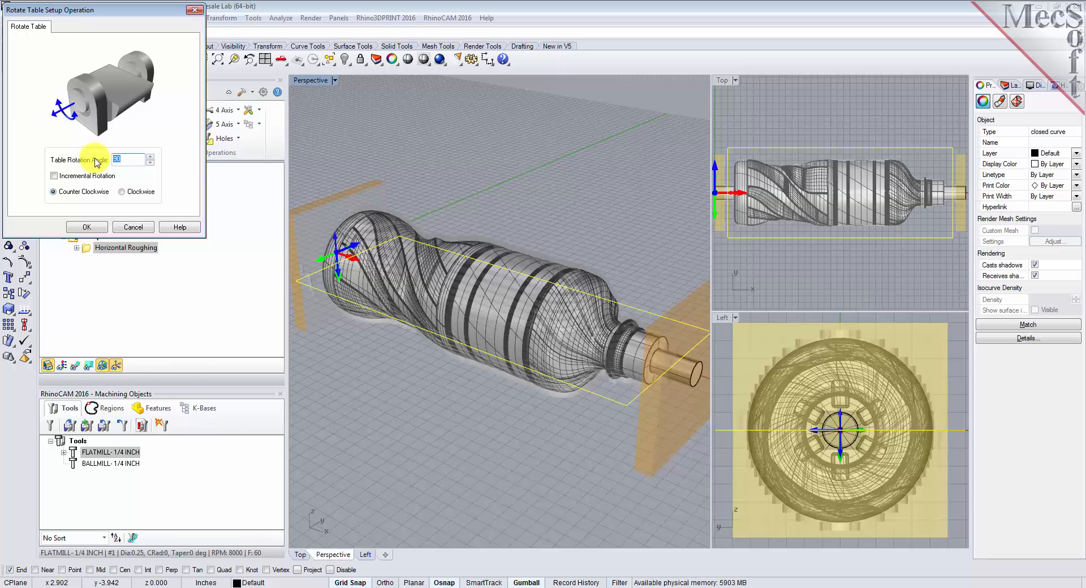
text(0)
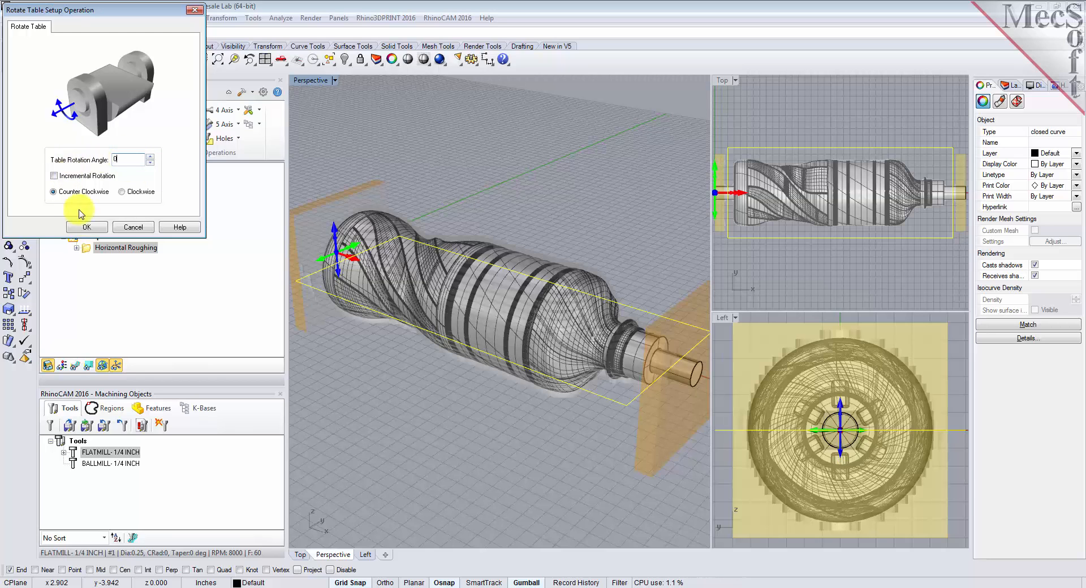
click(86, 226)
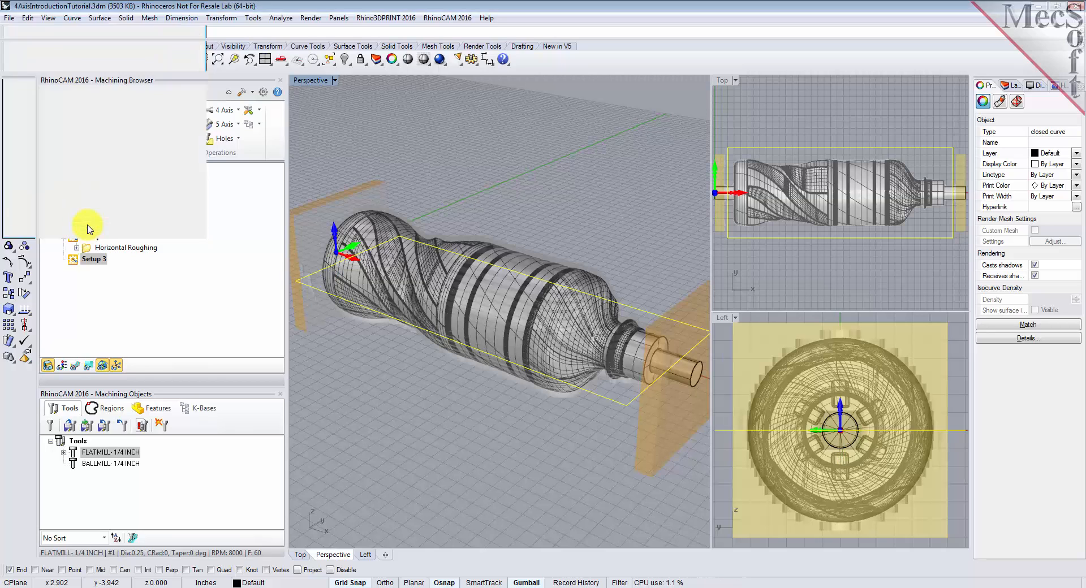
Start a 4th Axis Parallel Finishing operation under Setup 3 and remove all its selected machining regions
click(90, 259)
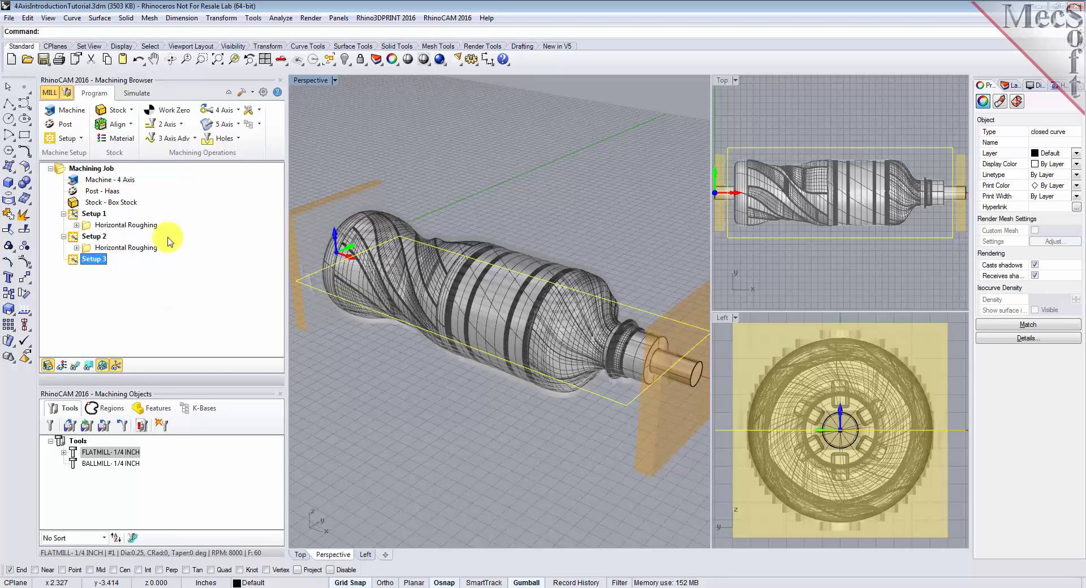
click(238, 111)
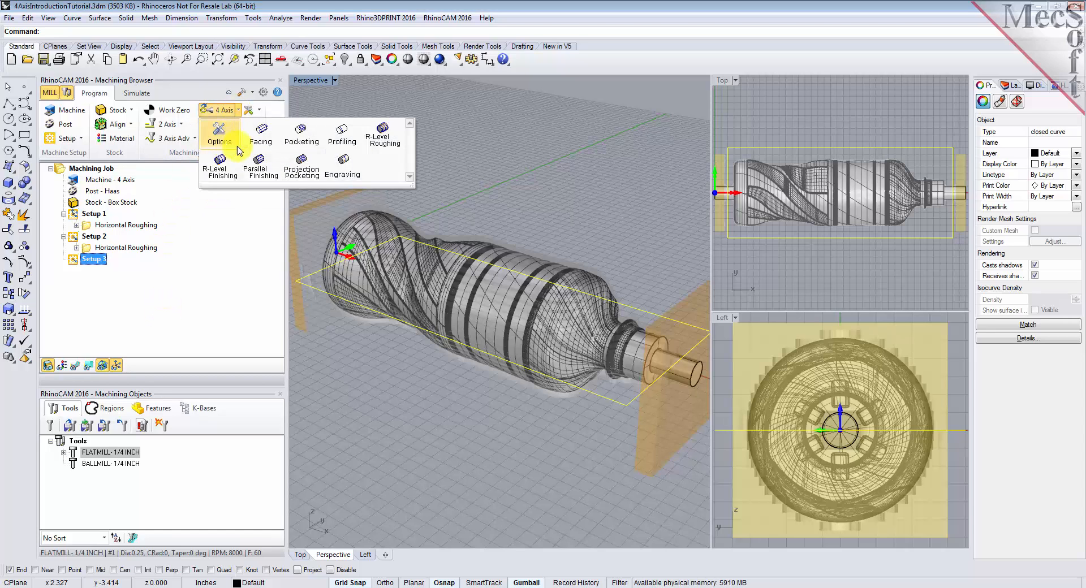
click(249, 180)
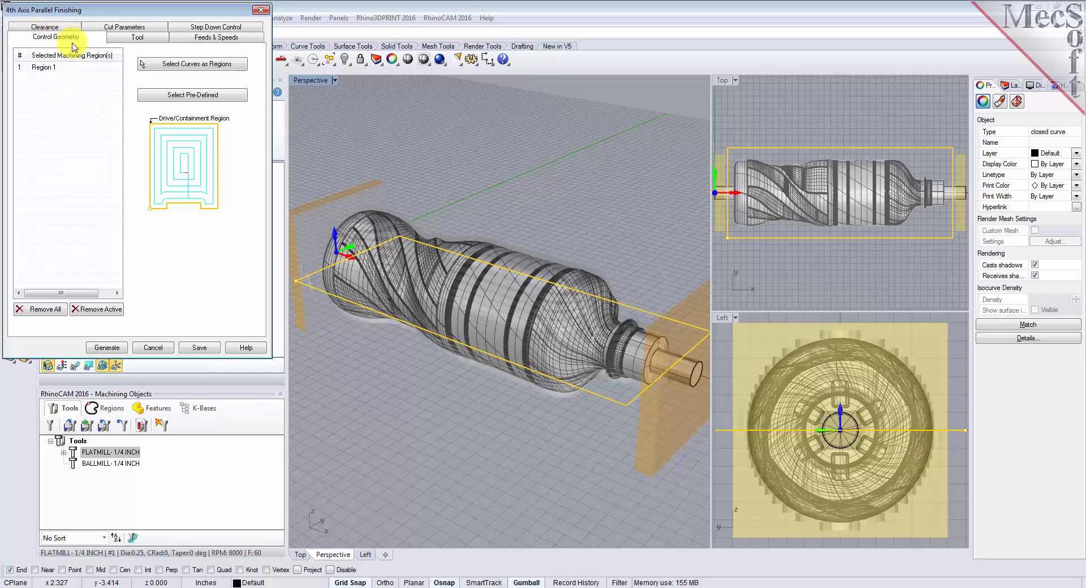
click(45, 309)
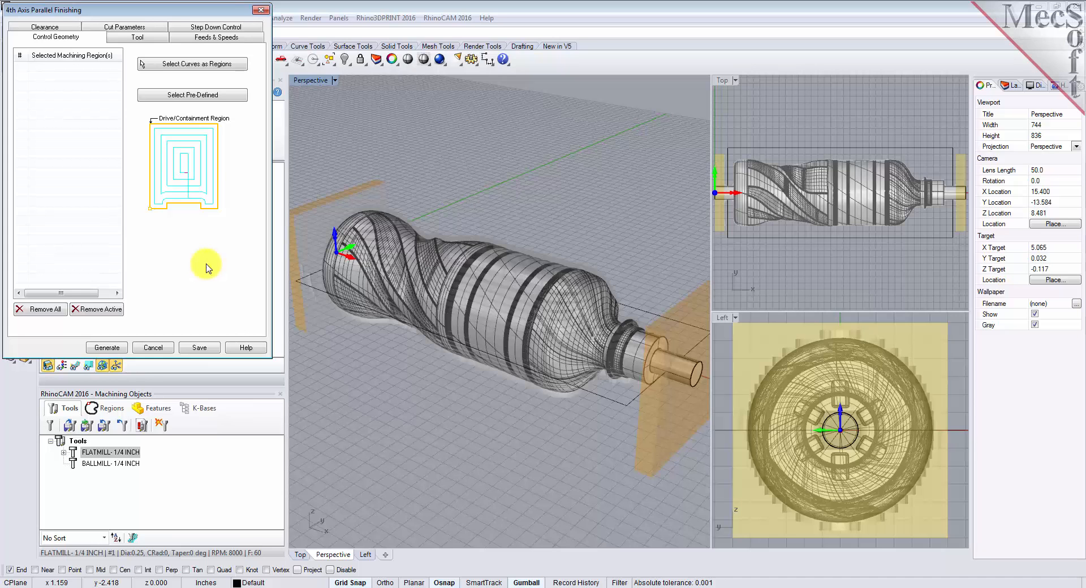
Assign the BALLMILL- 1/4 INCH tool to the finishing operation and load the feeds and speeds from the tool
click(135, 38)
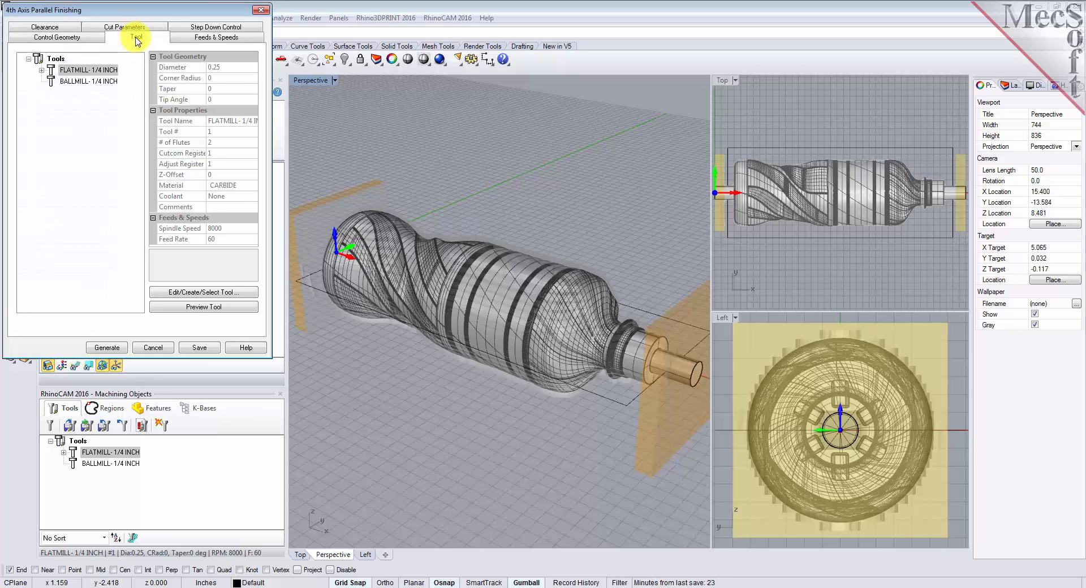
click(53, 82)
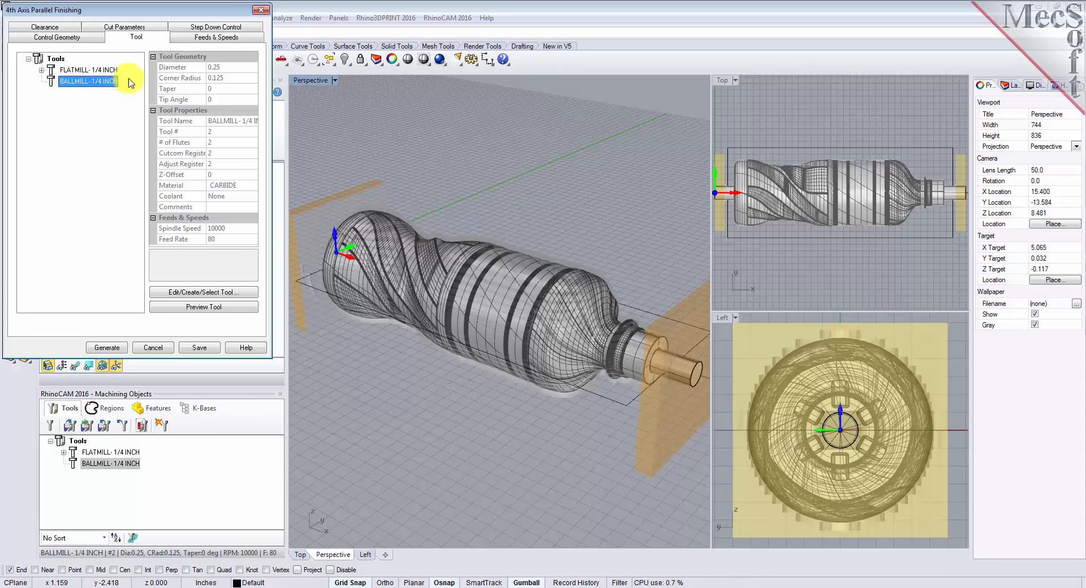
click(213, 38)
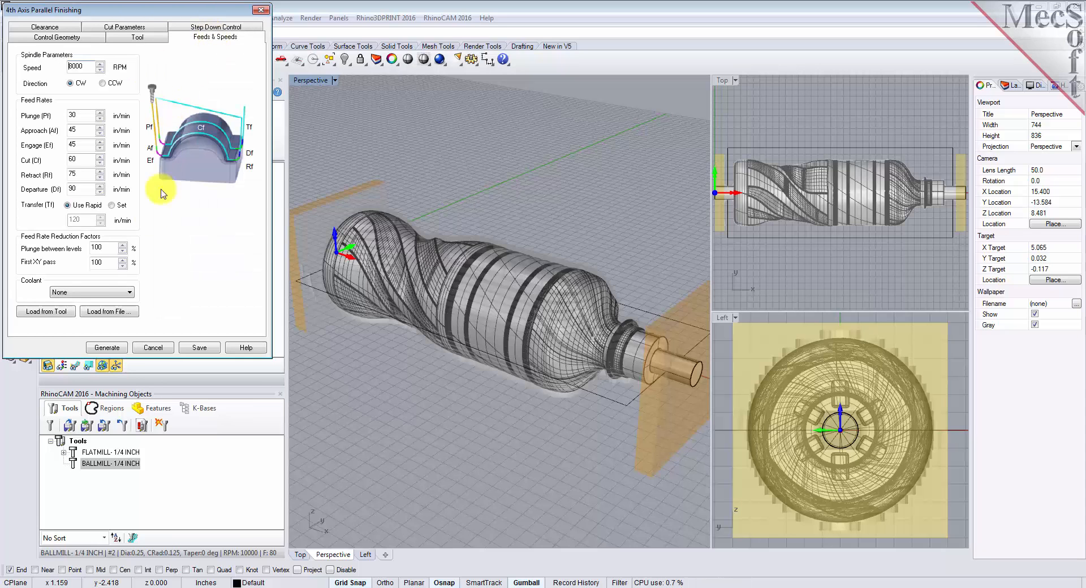
click(62, 315)
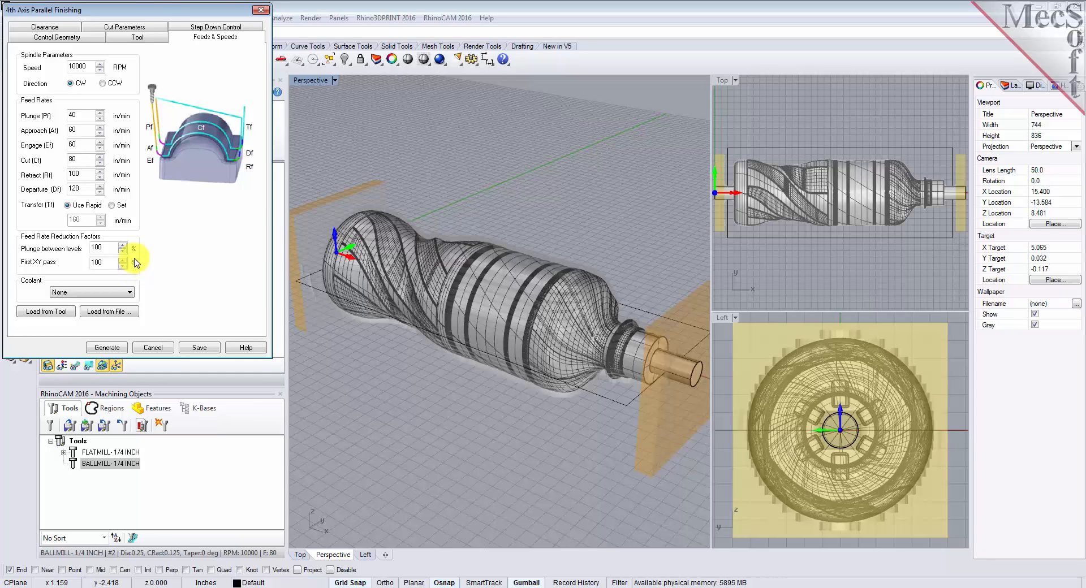
Check the clearance settings, and set the cut axial containment to a low value of 0.5 and a high value of 9.25
click(66, 28)
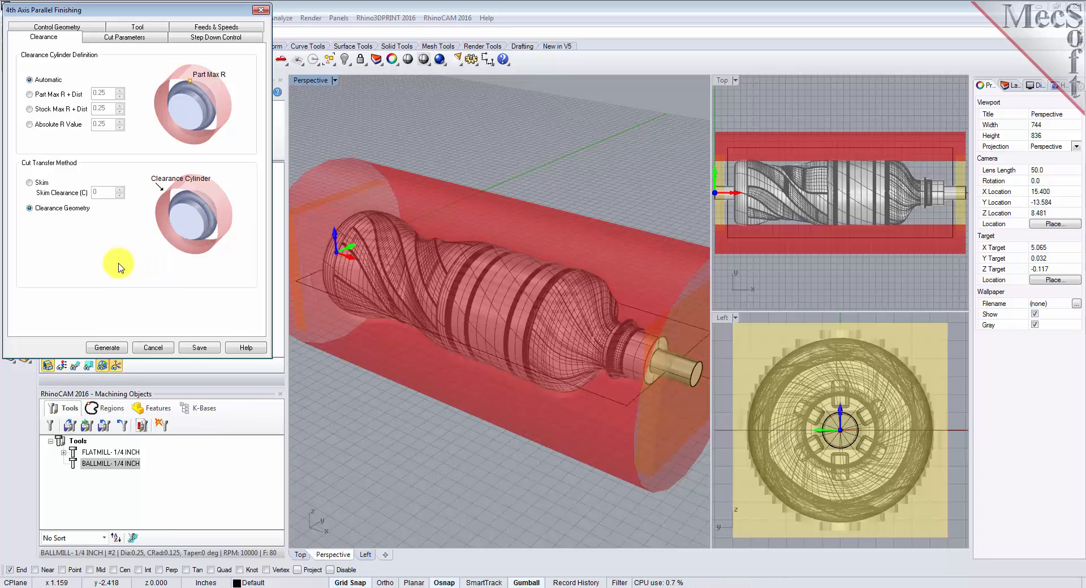
right_drag(574, 359, 607, 371)
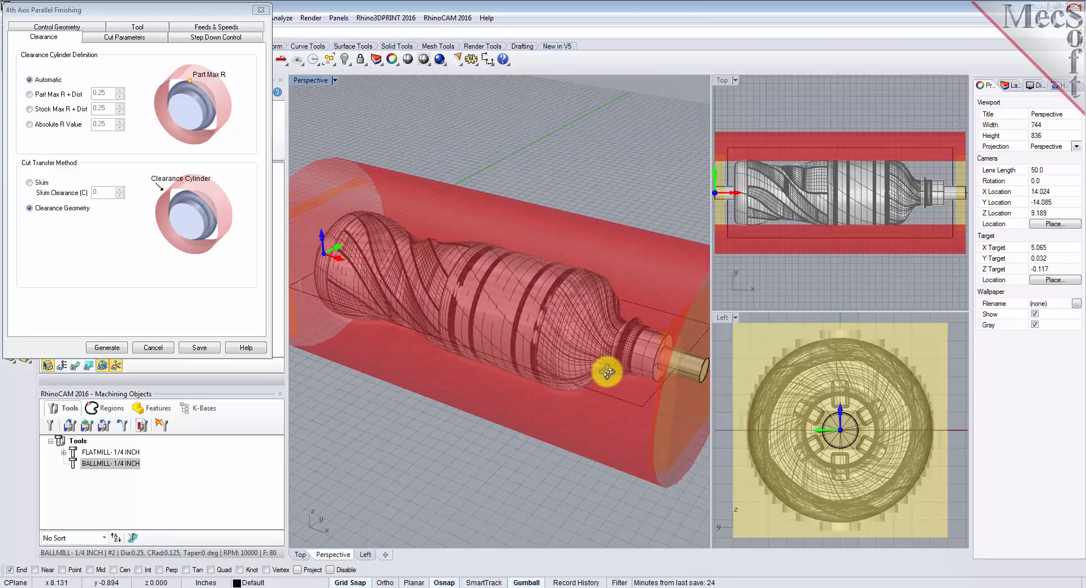
click(151, 37)
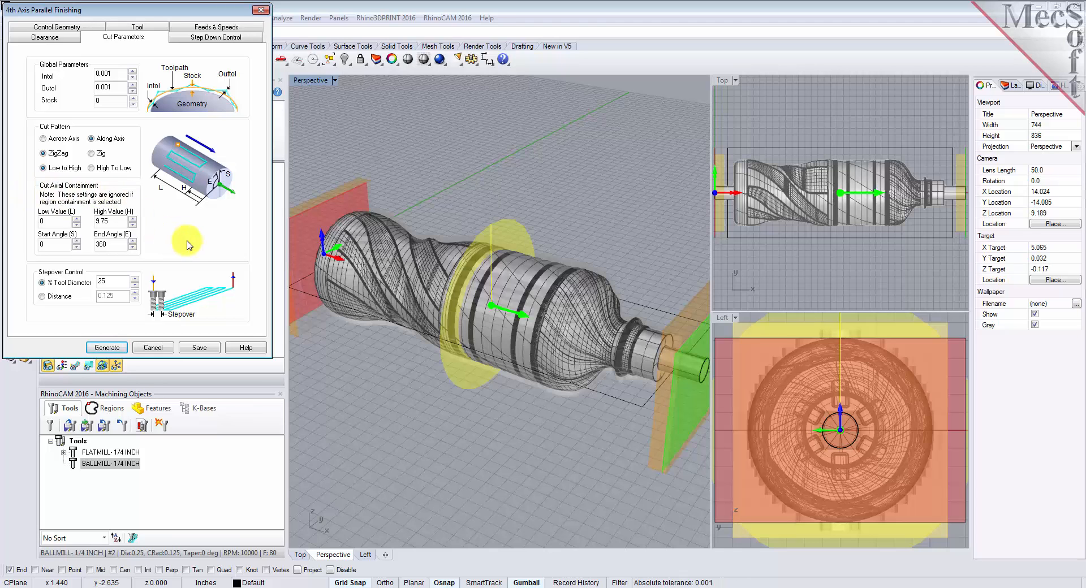
double_click(36, 221)
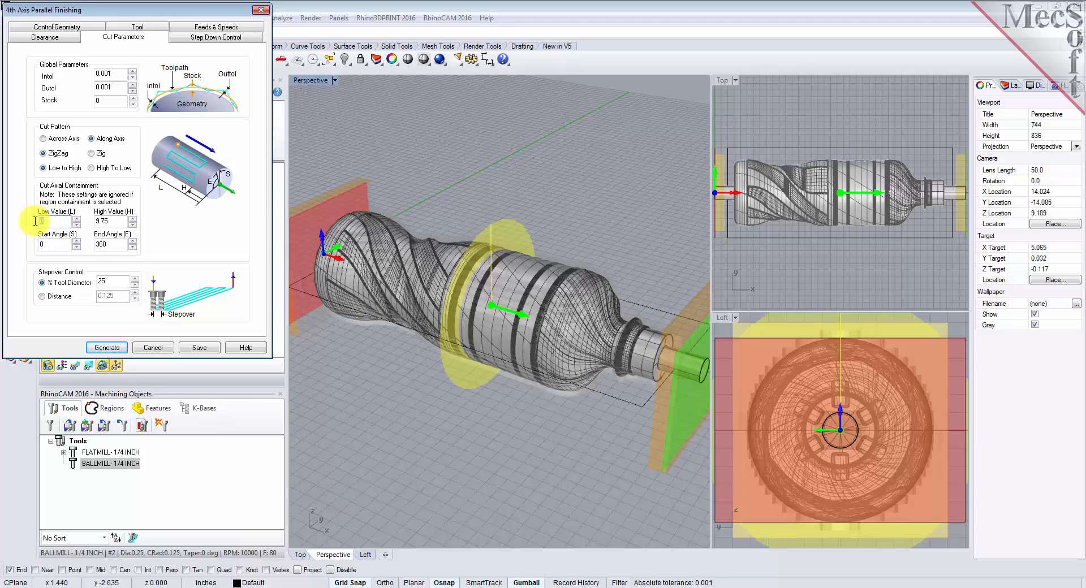
text(0.5)
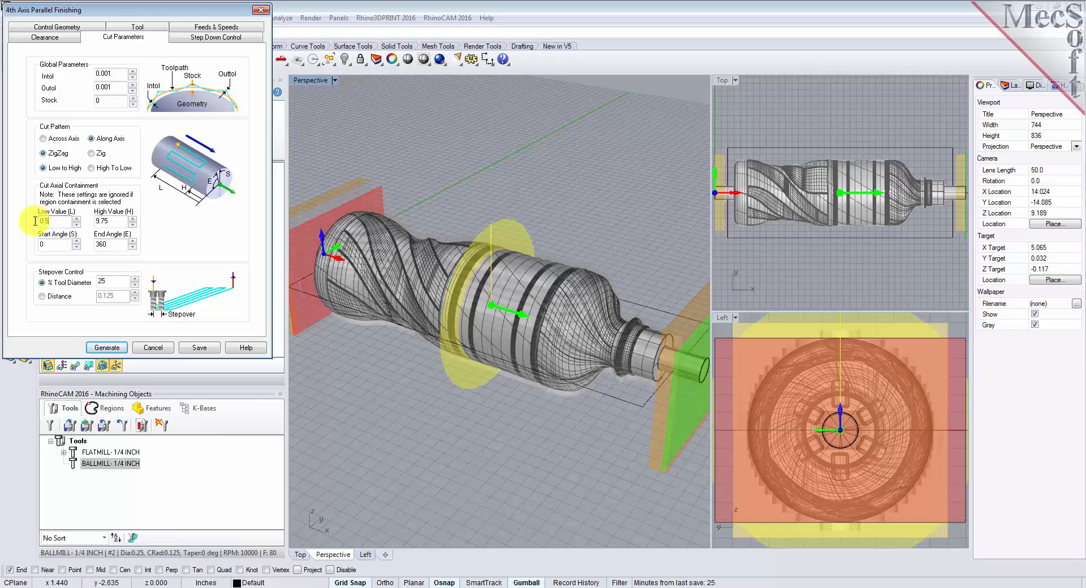
double_click(116, 221)
double_click(116, 221)
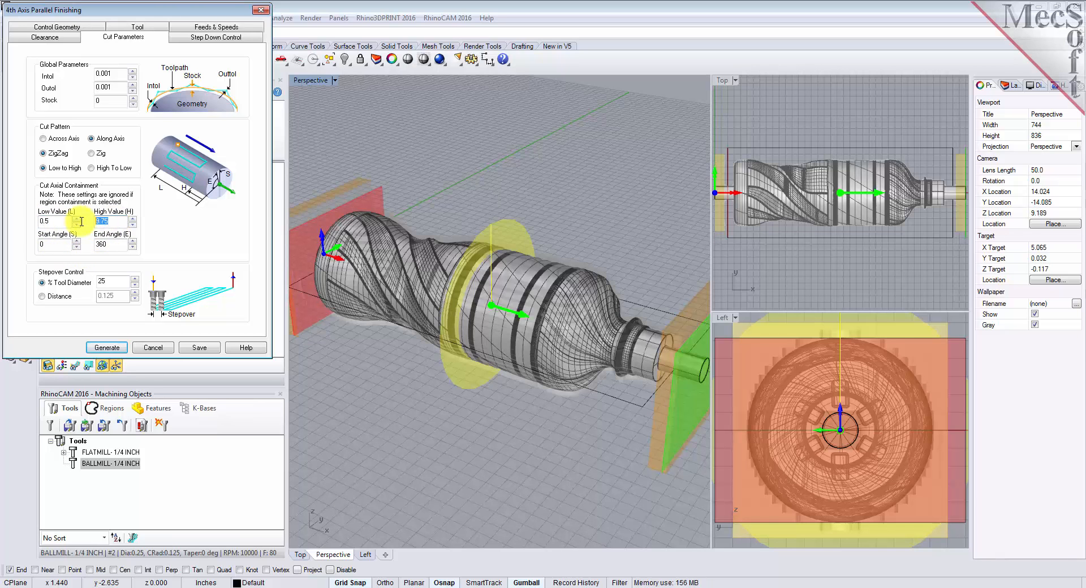
text(9.25)
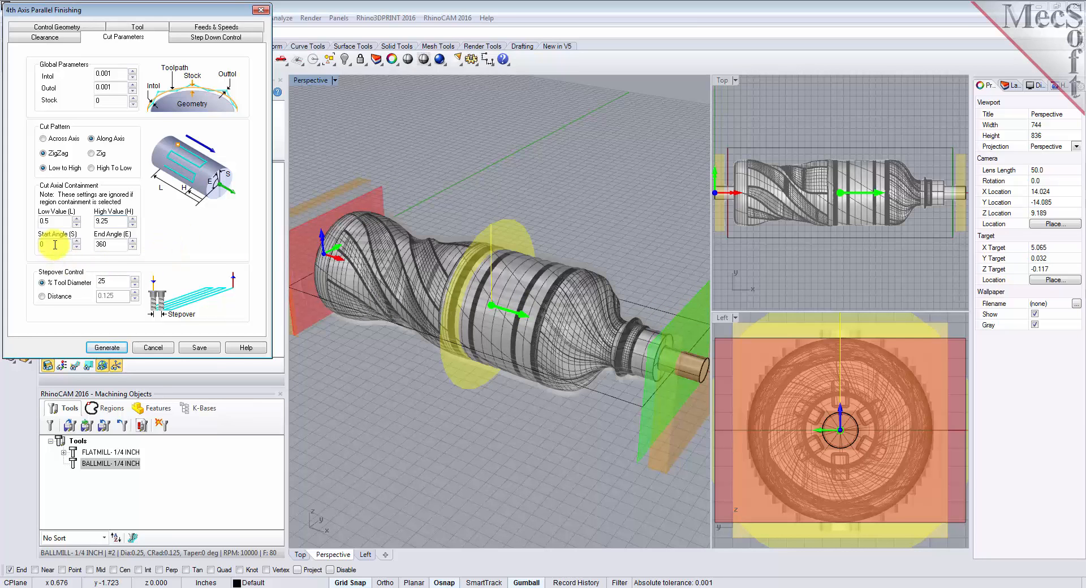
Check the containment start and end angles, and set the stepover to 15% of the tool diameter
drag(55, 244, 39, 244)
drag(117, 245, 91, 245)
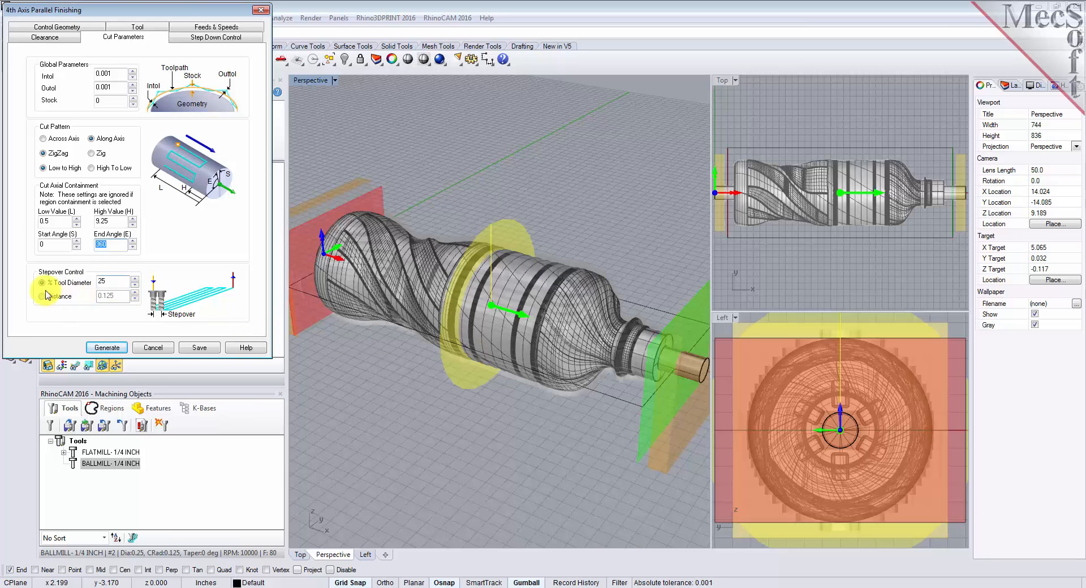
double_click(97, 282)
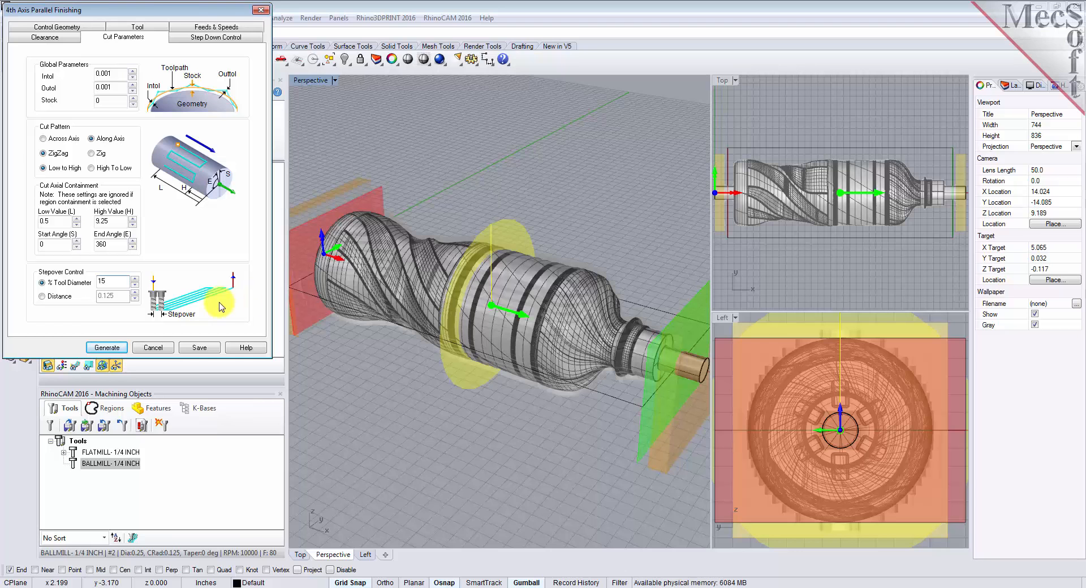
Generate the 4th Axis Parallel Finishing toolpath, play its material removal simulation and inspect the machined bottle
click(108, 347)
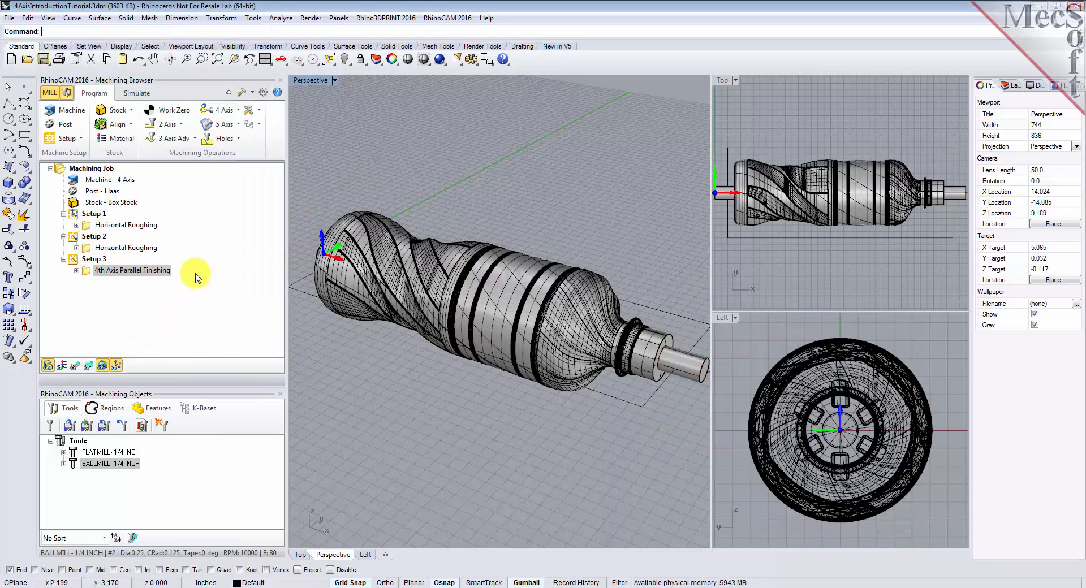
click(137, 93)
click(140, 125)
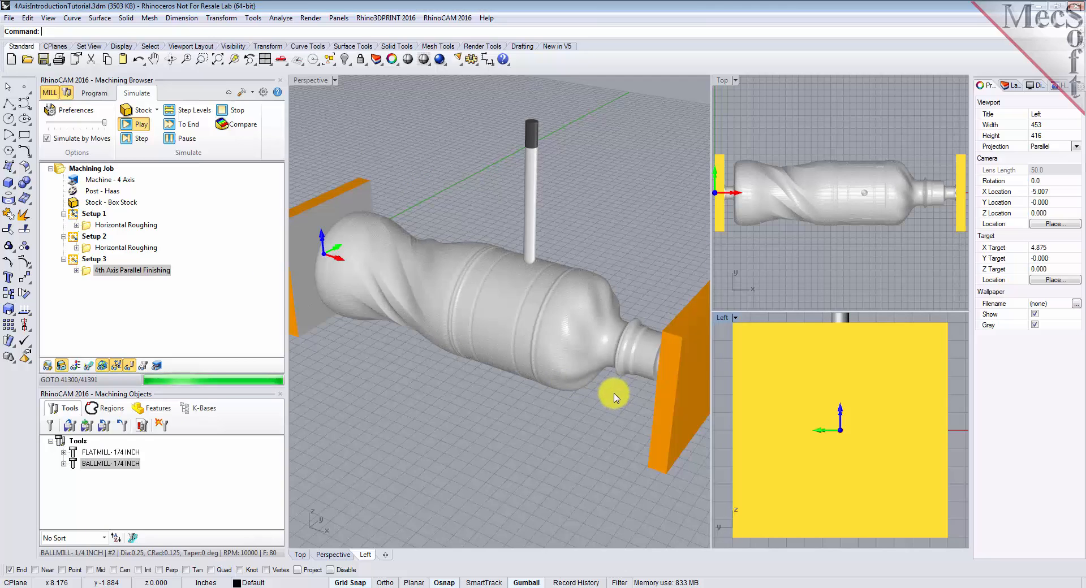
right_drag(611, 388, 442, 313)
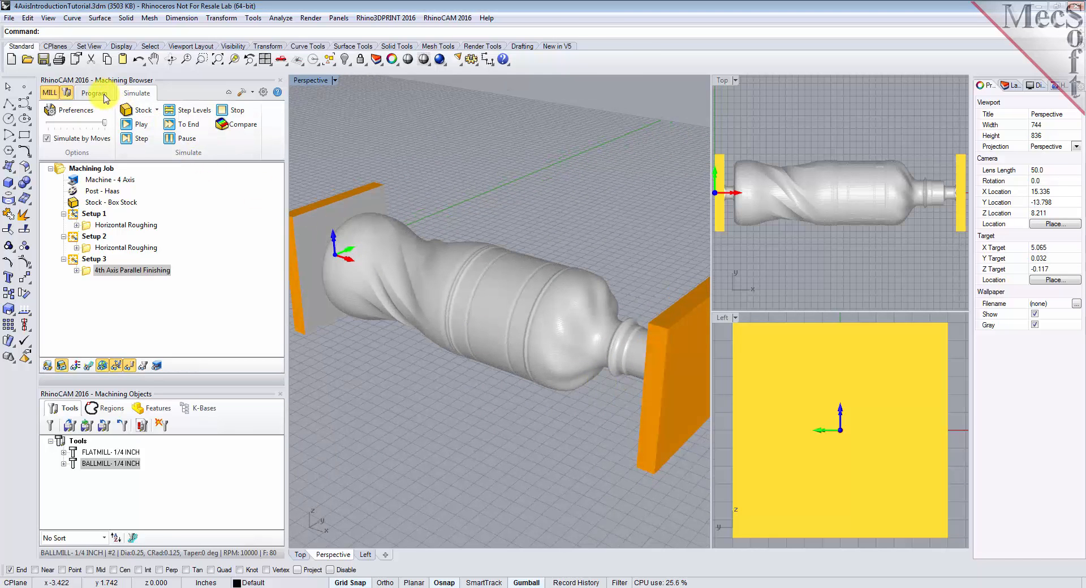
Post all operations of the Machining Job to G-code, review the resulting NC file and close it
click(105, 95)
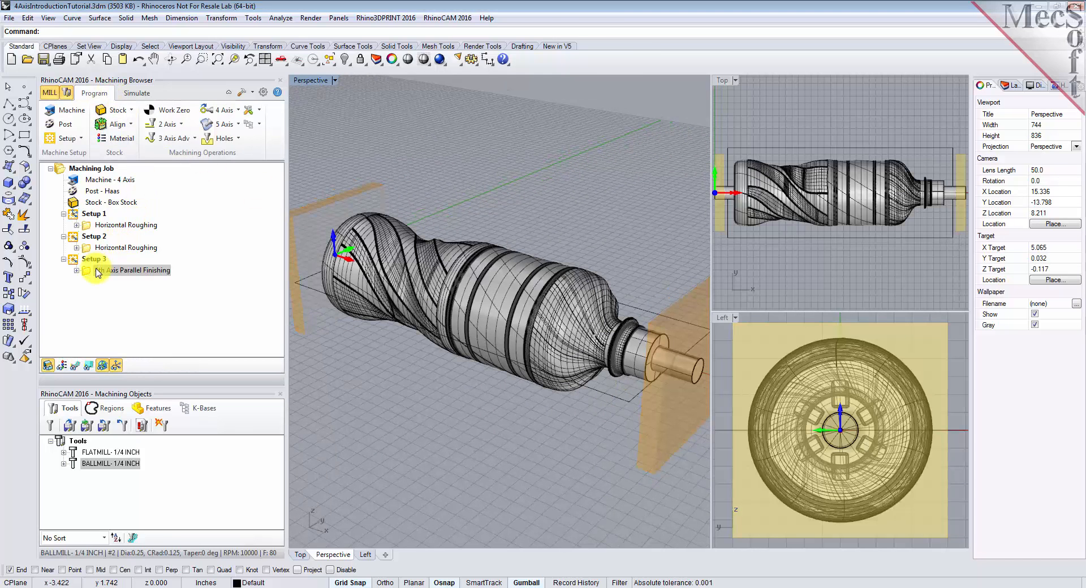
click(62, 172)
right_click(63, 173)
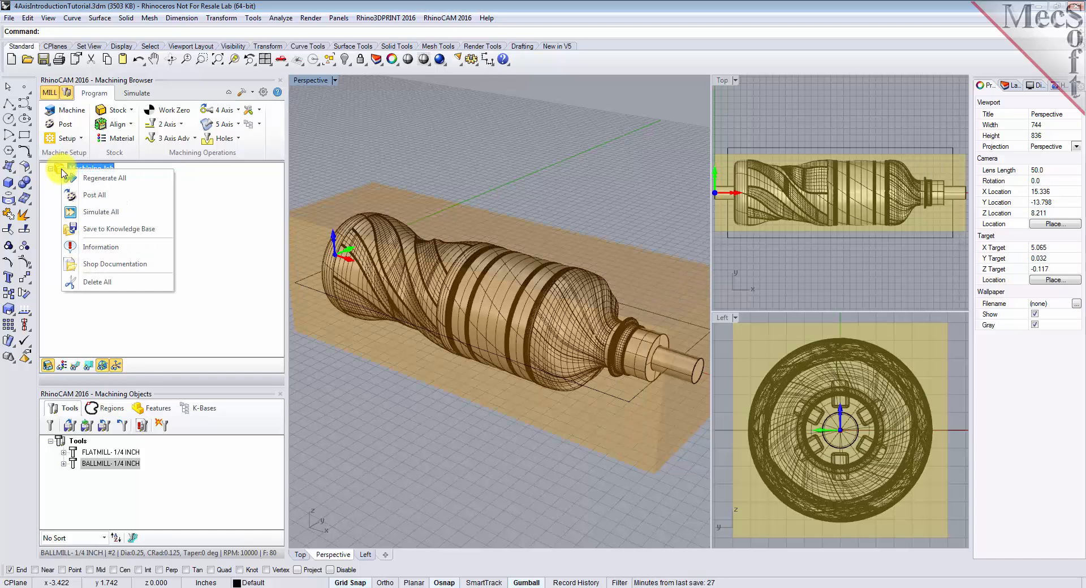
click(134, 199)
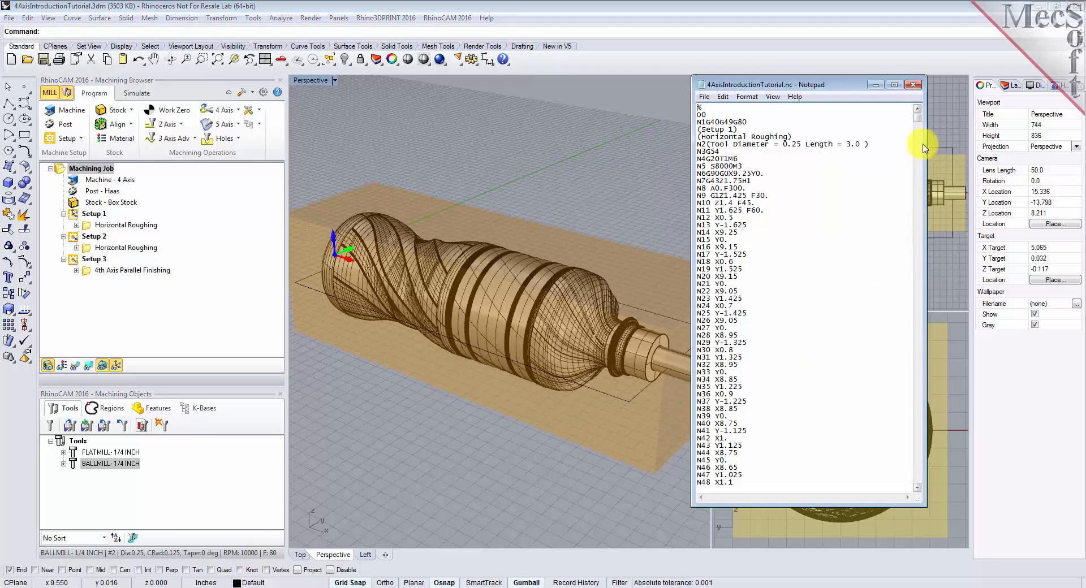
mouse_move(917, 116)
mouse_down()
mouse_move(910, 467)
mouse_move(915, 115)
mouse_up()
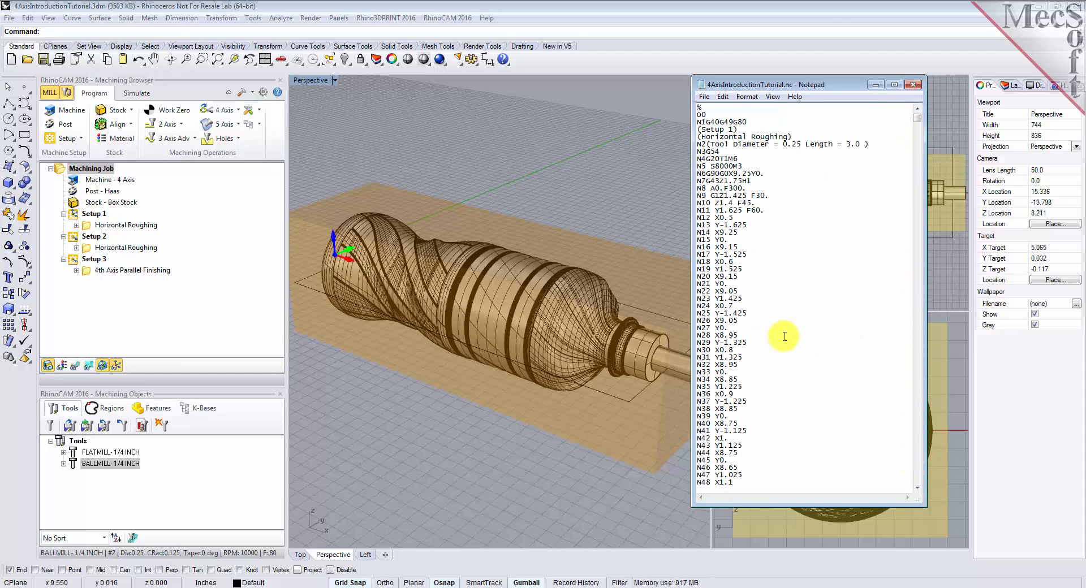
click(916, 86)
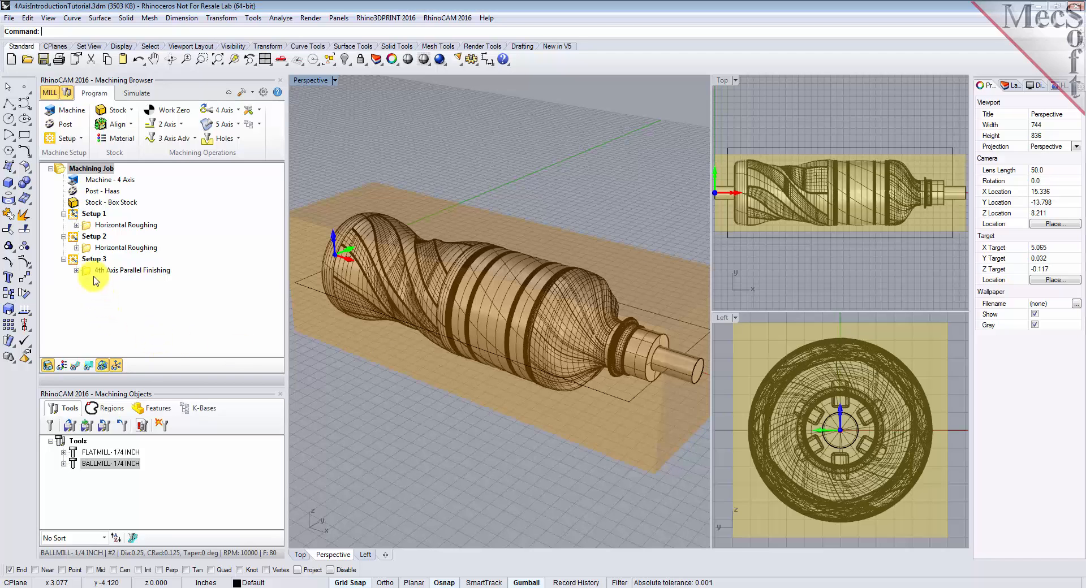
Check the posting options for Setup 1 alone and for the two Horizontal Roughing operations selected together, without posting them
click(75, 219)
right_click(76, 219)
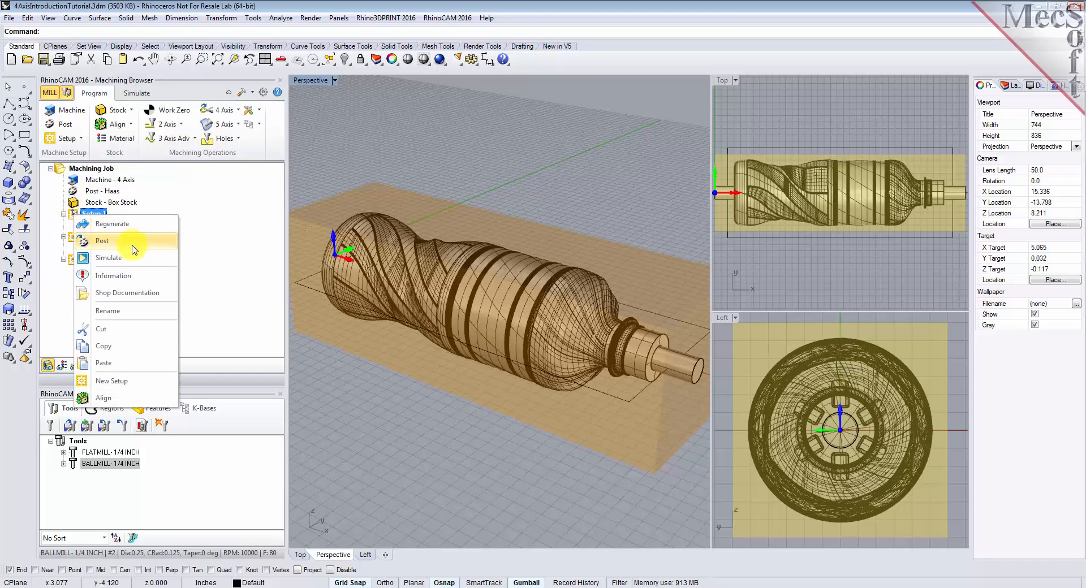
click(244, 241)
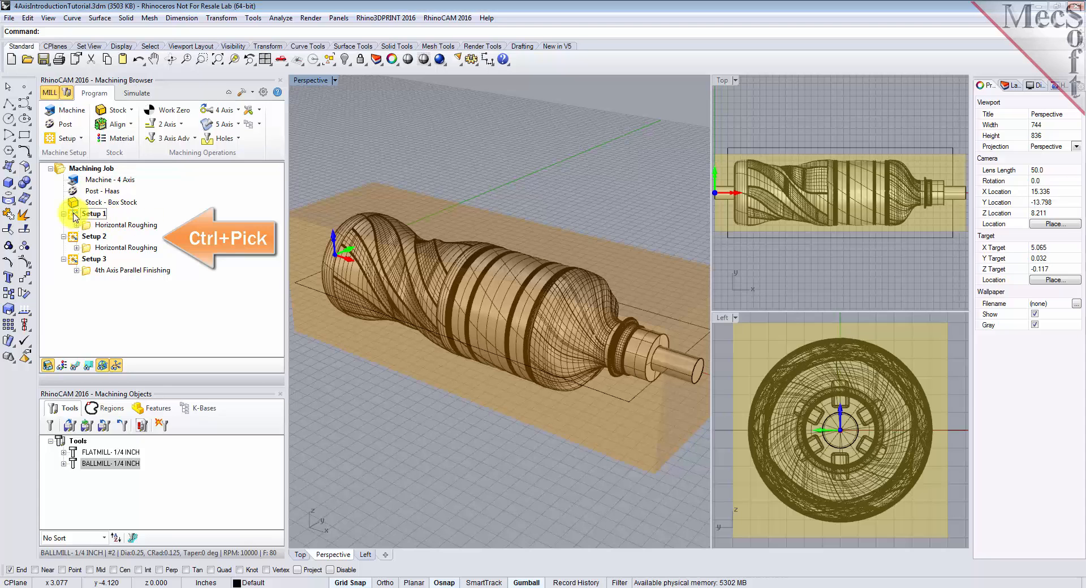
click(100, 225)
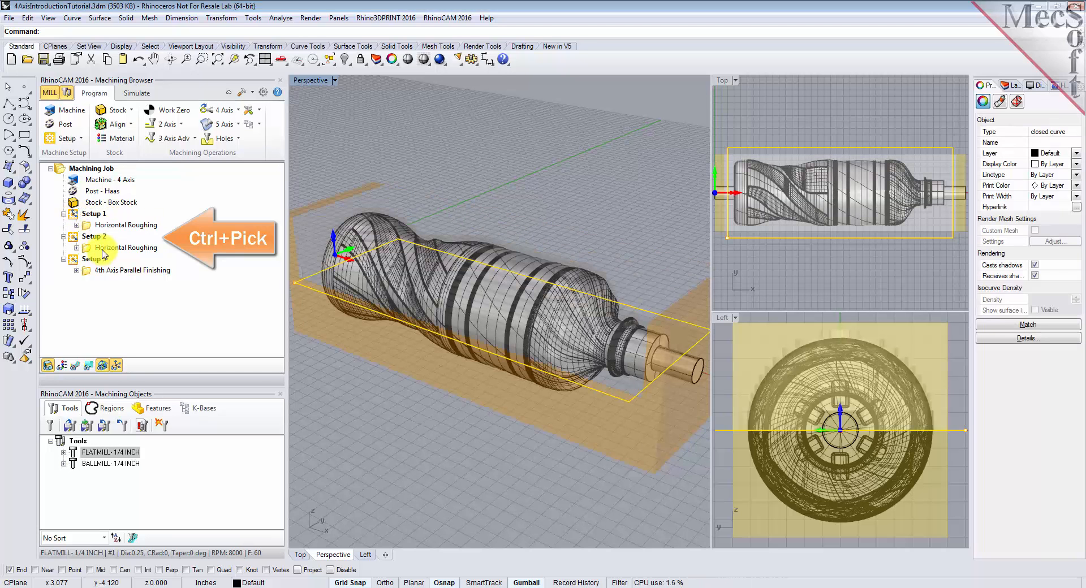
ctrl+click(113, 248)
right_click(115, 253)
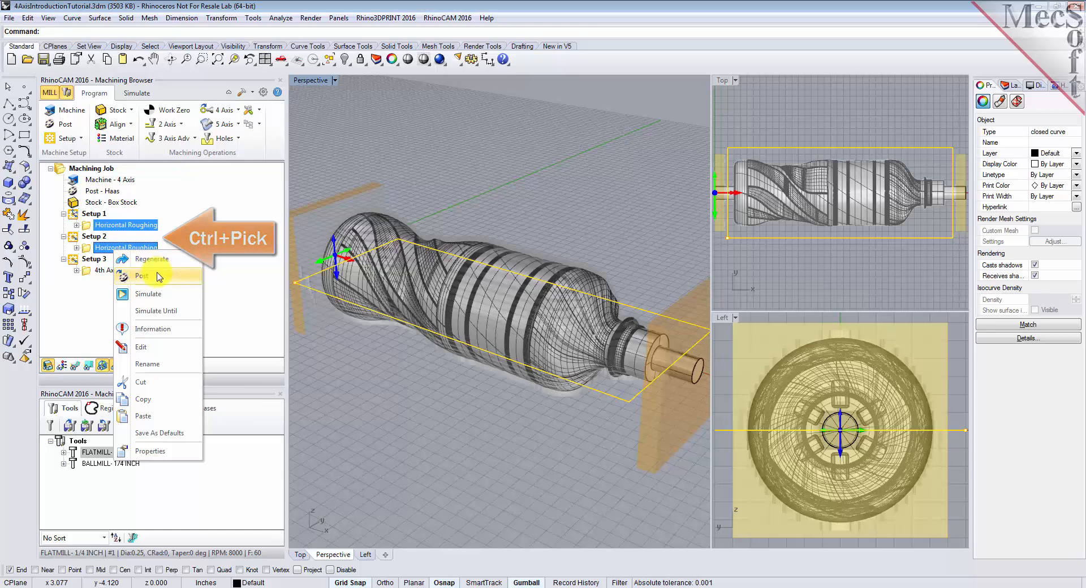
click(218, 252)
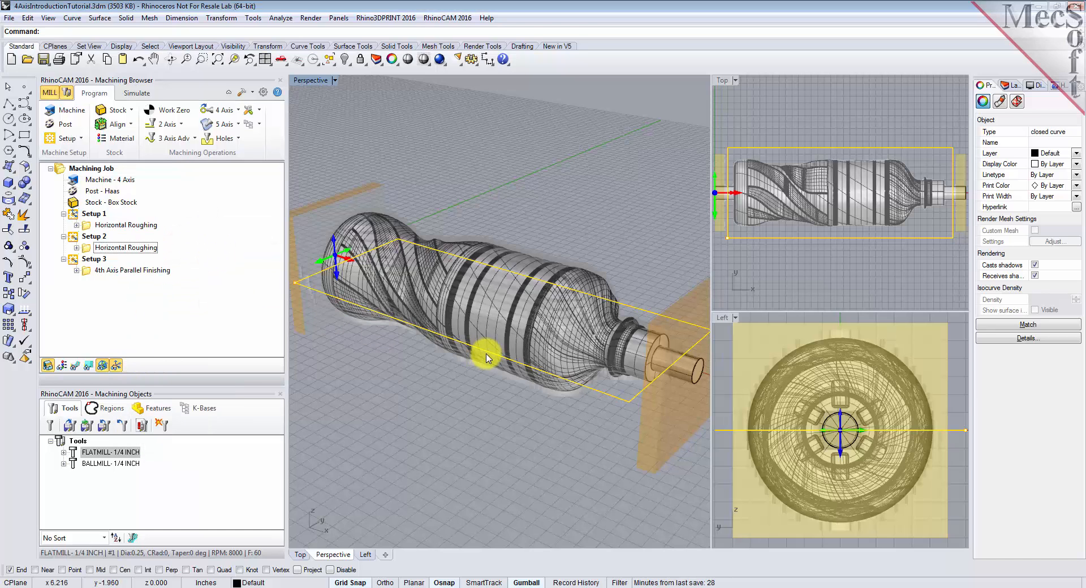